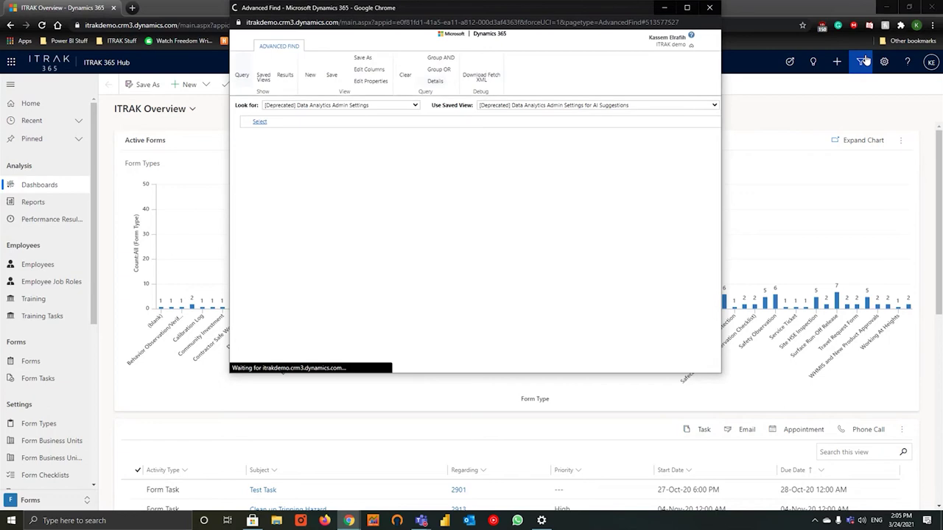
- Set the Advanced Find query to look for Forms records
click(372, 108)
scroll(354, 182, down, 15)
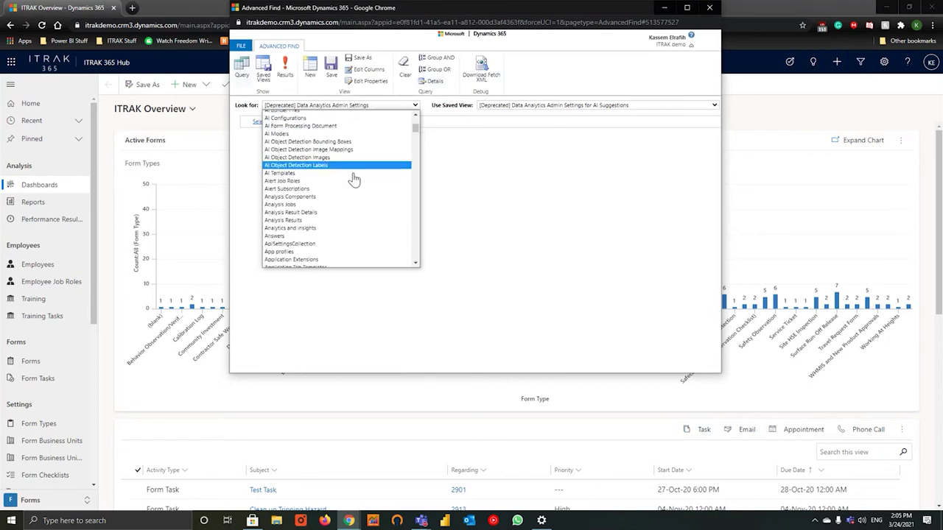
scroll(335, 214, down, 10)
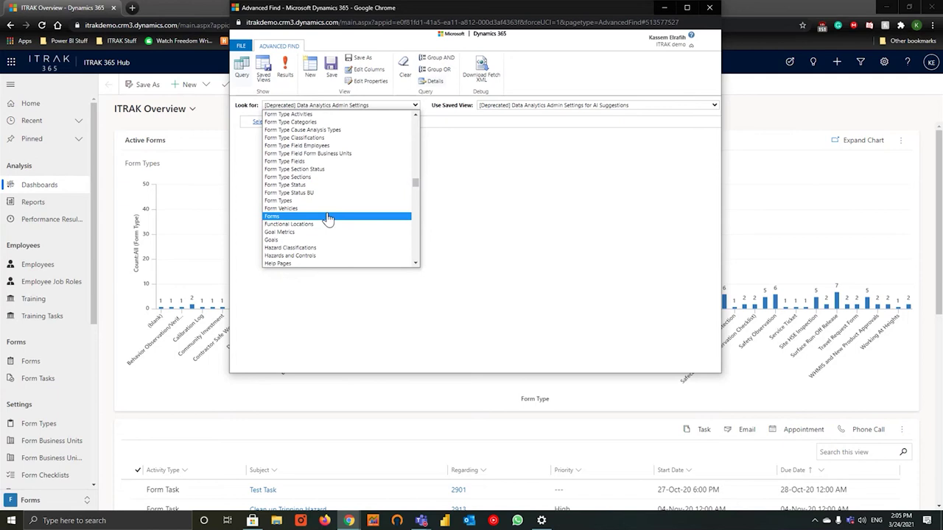
click(328, 216)
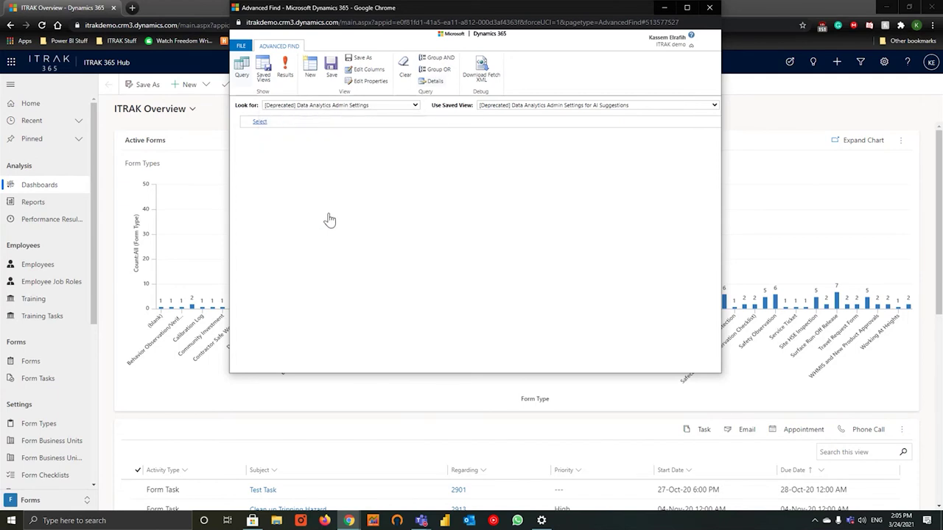
- Load the saved Webinar View and the Webinar System View in Advanced Find to inspect their filter criteria
click(560, 107)
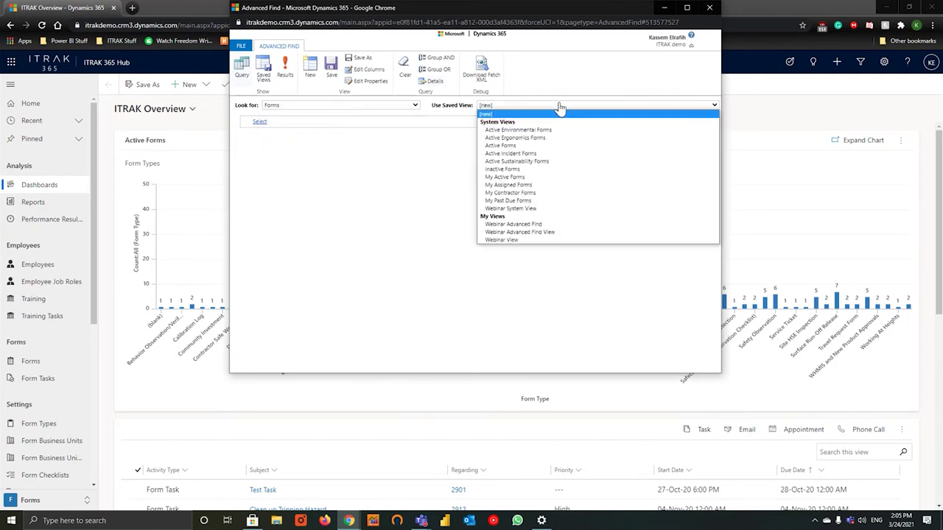
click(530, 241)
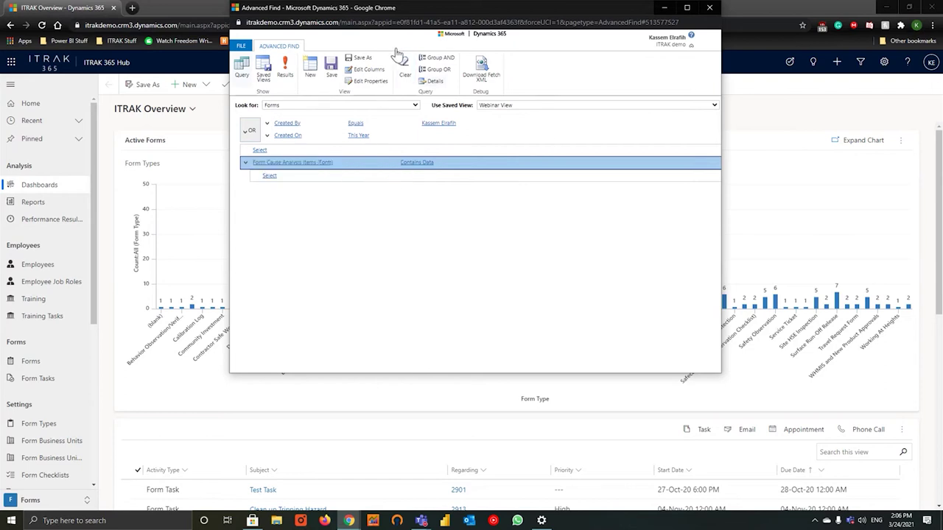
click(644, 106)
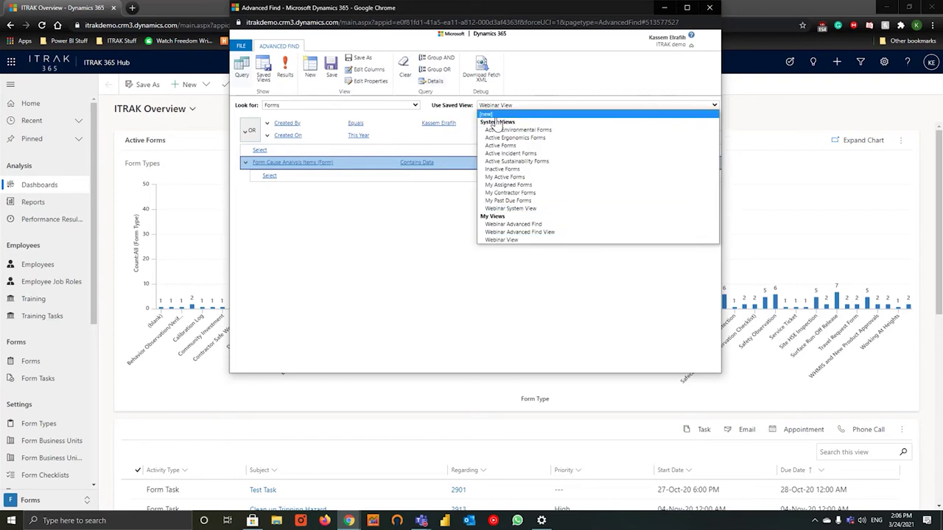
click(528, 209)
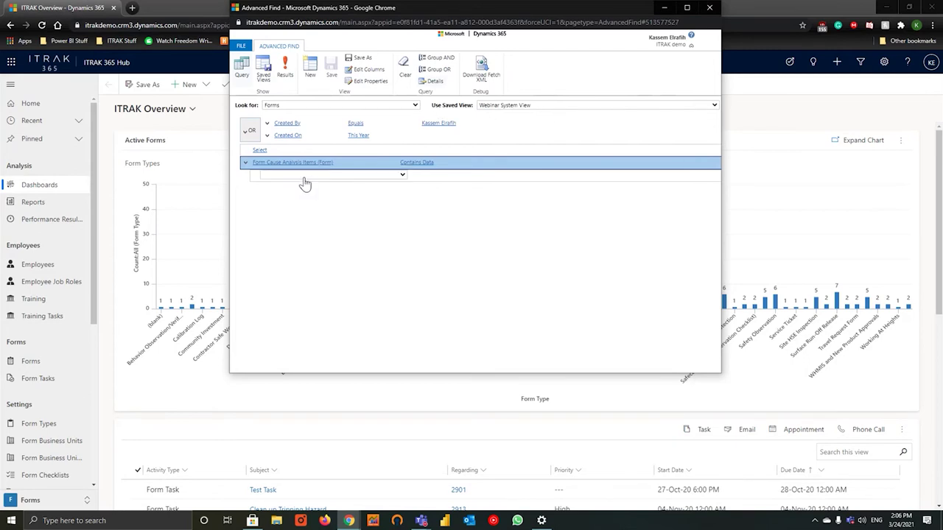
- Show the Forms records list in ITRAK 365 Hub and examine its available My Views and System Views
click(52, 363)
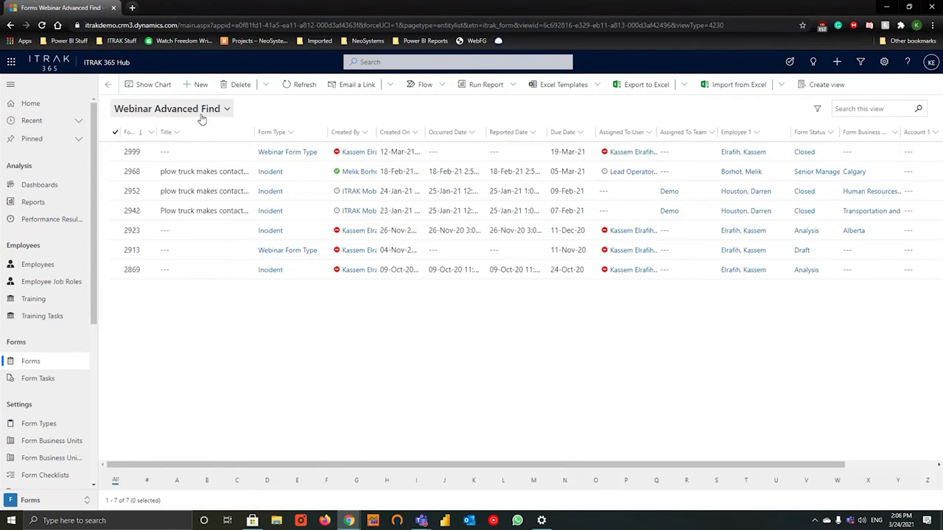
click(200, 114)
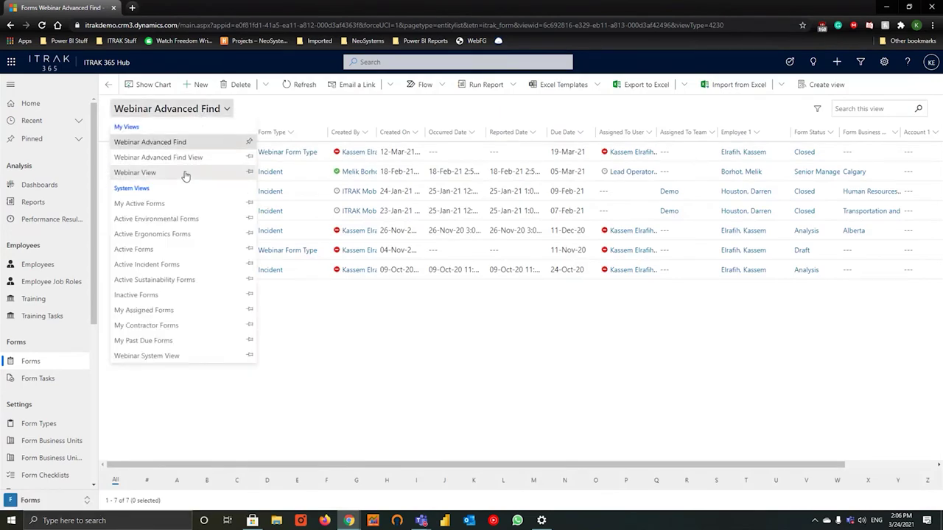
double_click(127, 127)
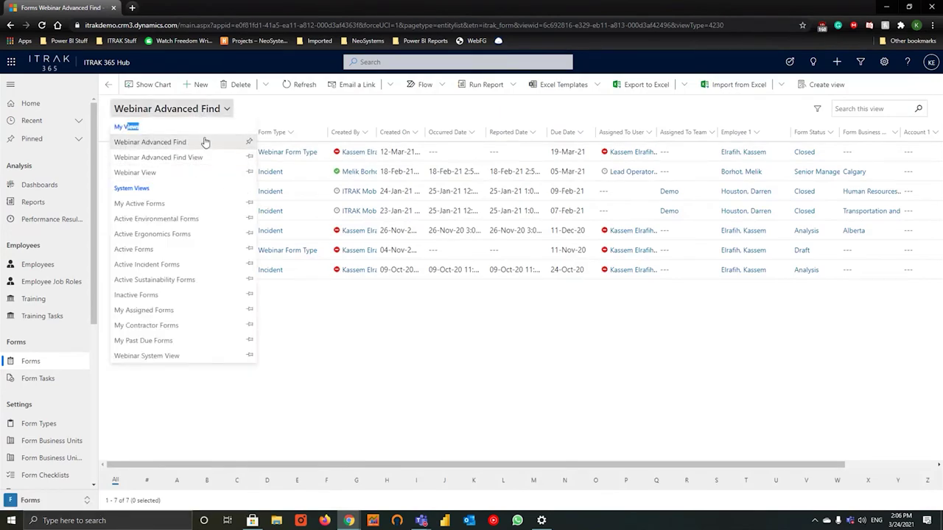
drag(152, 191, 112, 193)
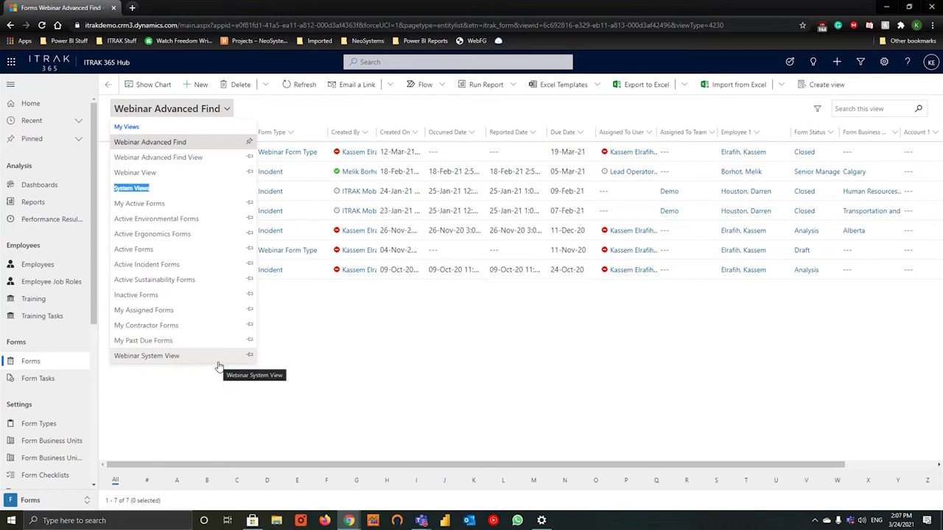
click(432, 369)
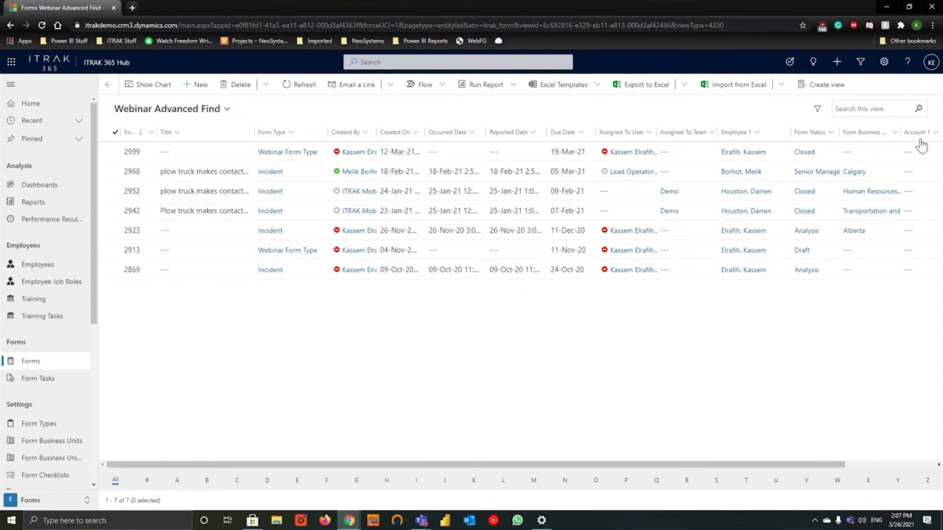
- Go to Customizations in the advanced settings and open Customize the System for the default solution
click(885, 65)
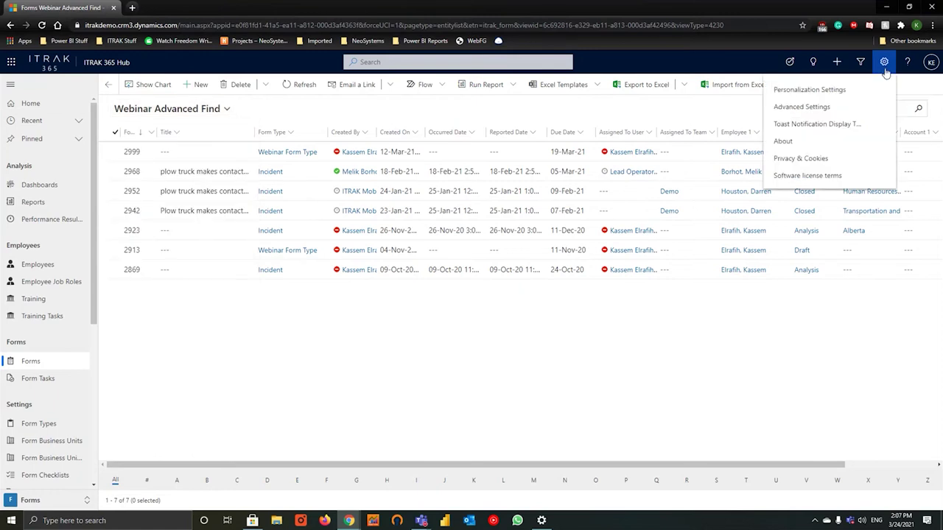
click(851, 106)
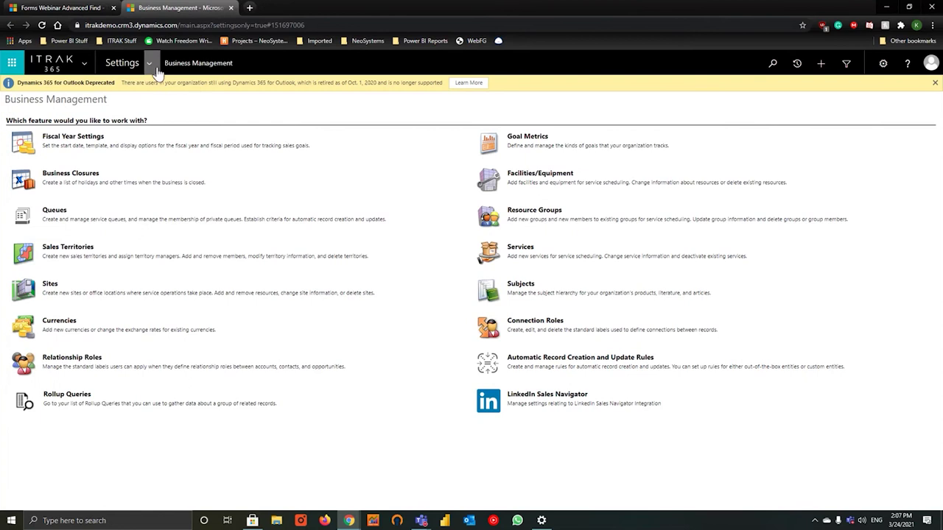
click(150, 64)
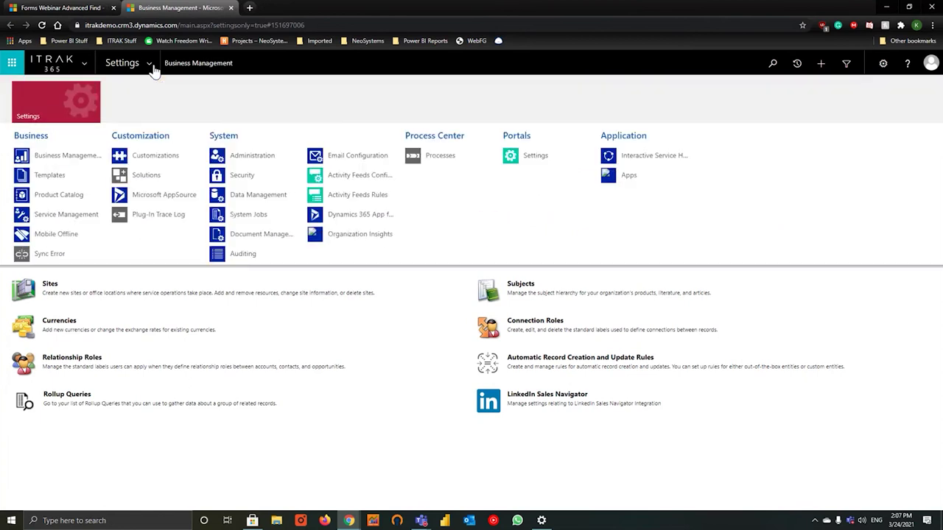
click(149, 160)
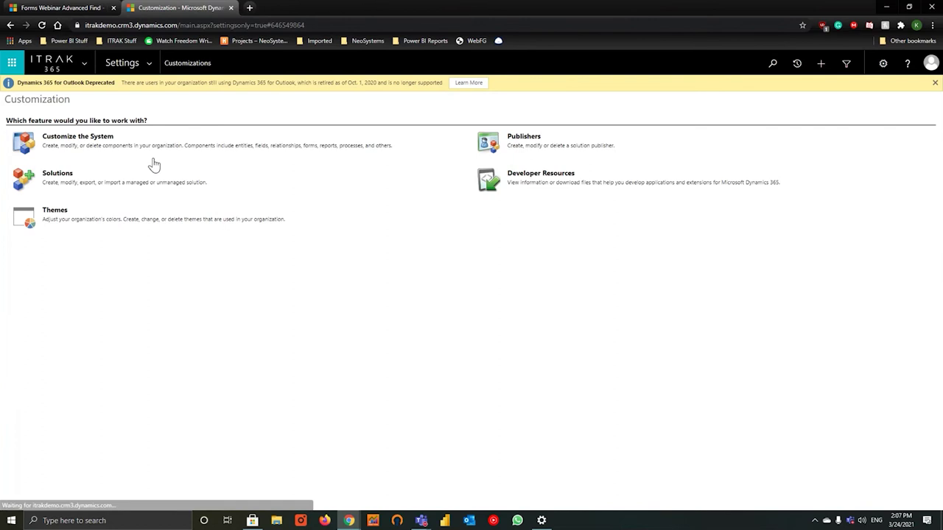
click(107, 140)
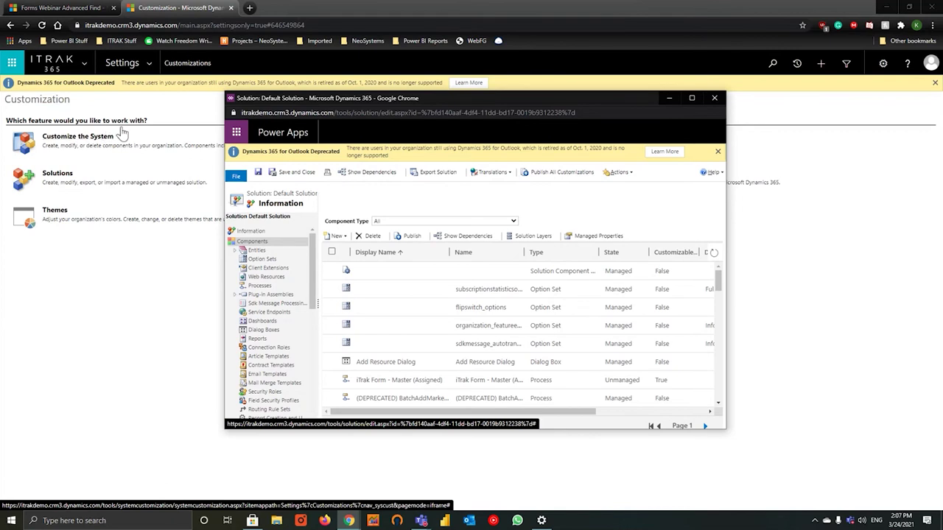
- Find the Form entity among the default solution's entities and show its Views
click(232, 252)
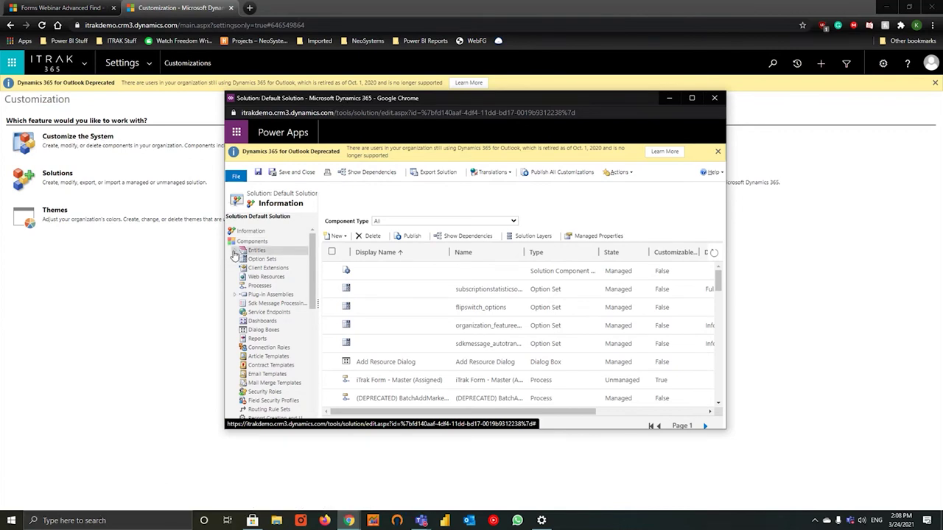
scroll(262, 280, down, 3)
scroll(270, 294, up, 3)
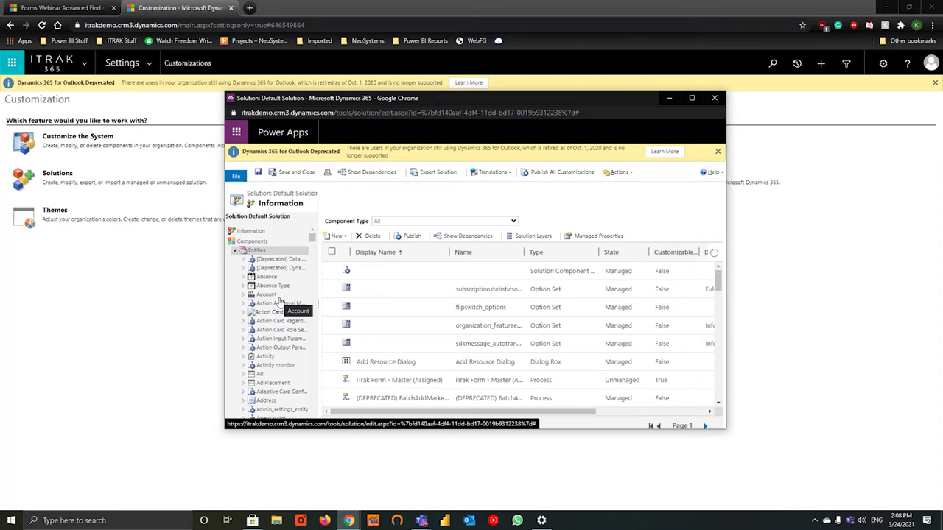
click(235, 251)
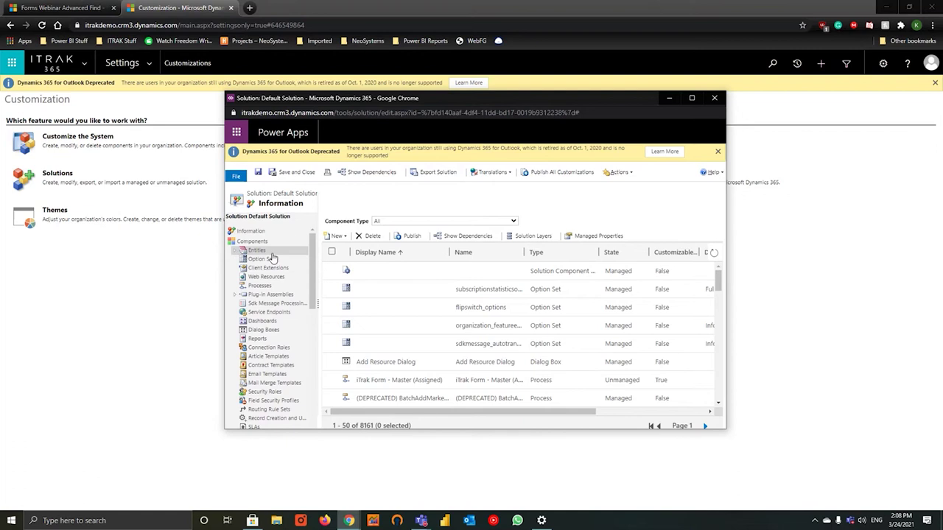
click(235, 256)
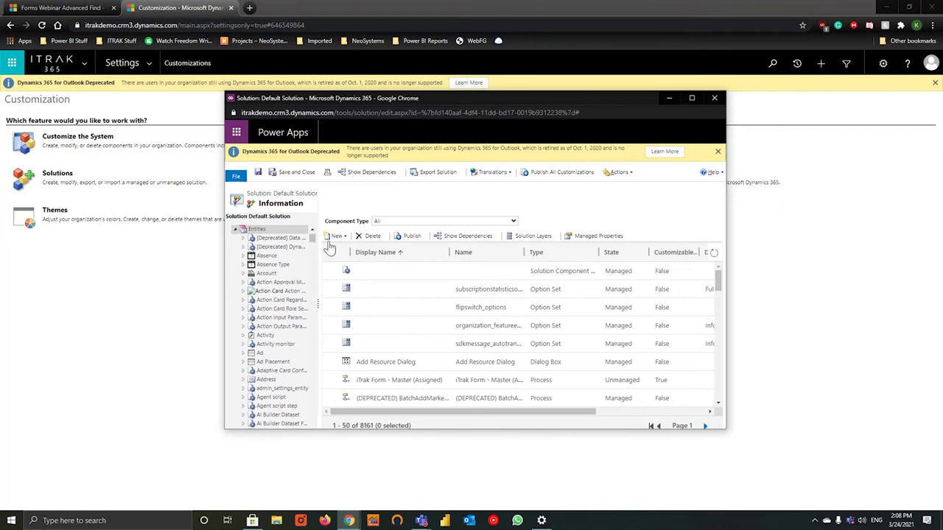
drag(312, 242, 312, 302)
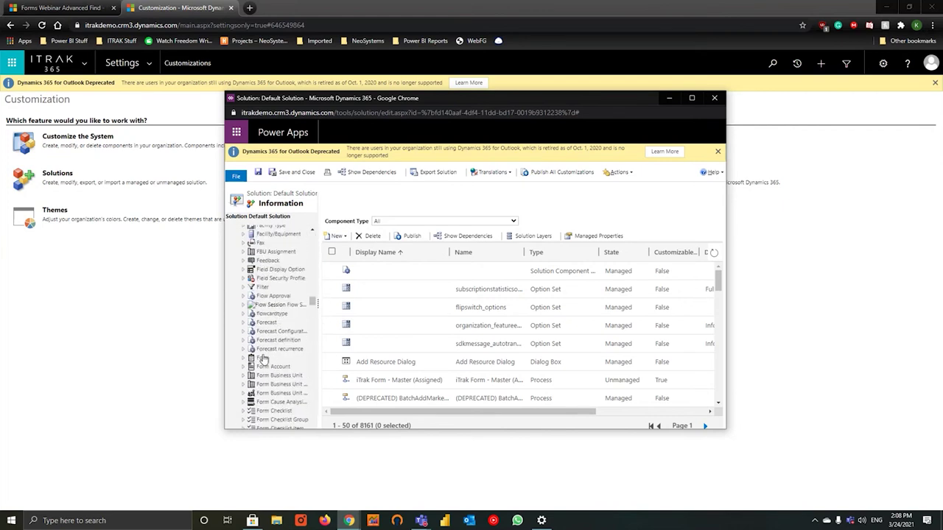
click(243, 359)
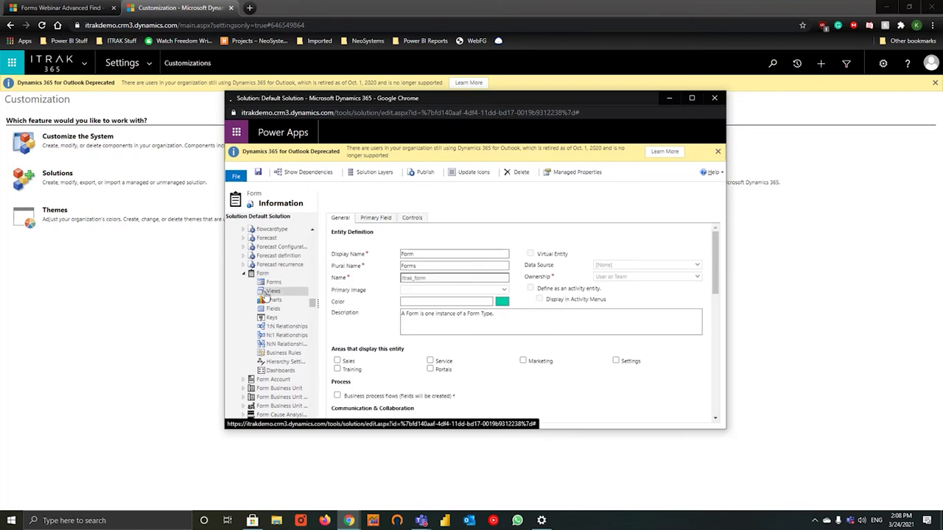
click(266, 294)
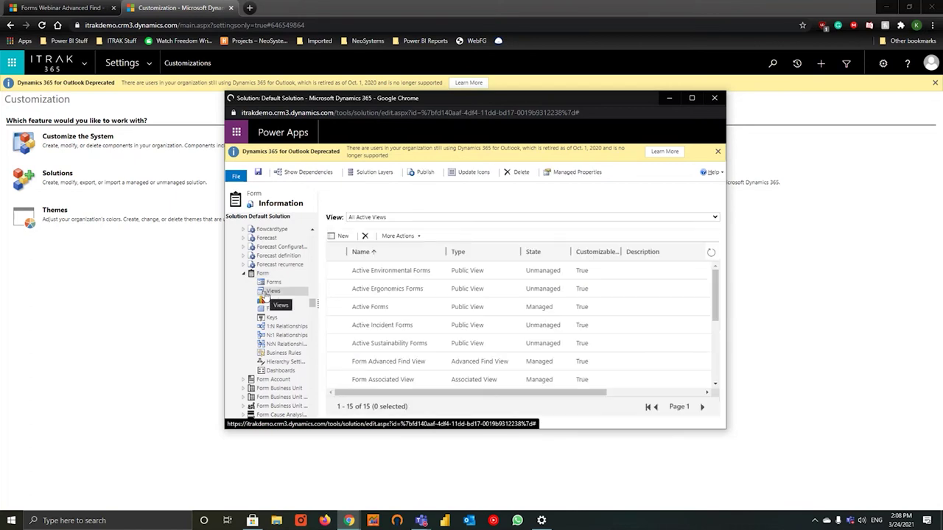
- Examine the names, types and states of all active views of the Form entity
scroll(416, 277, down, 5)
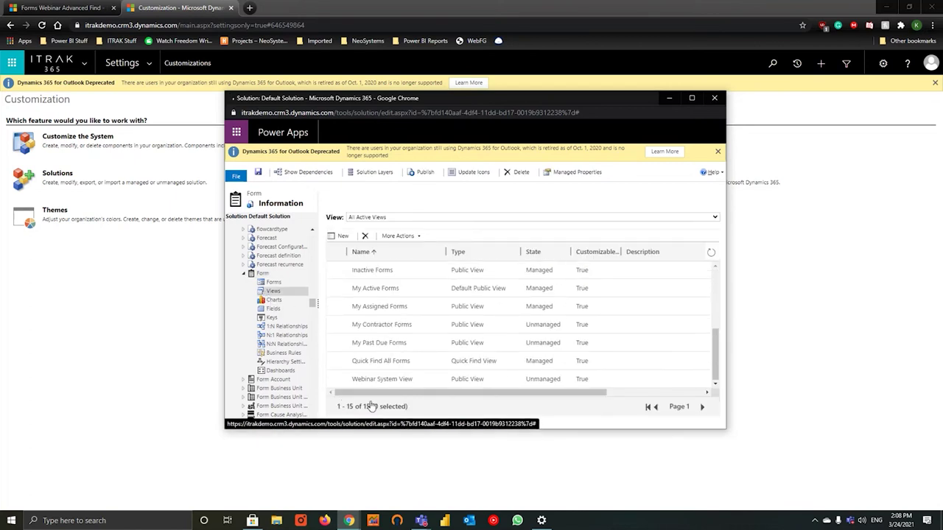
scroll(475, 378, up, 5)
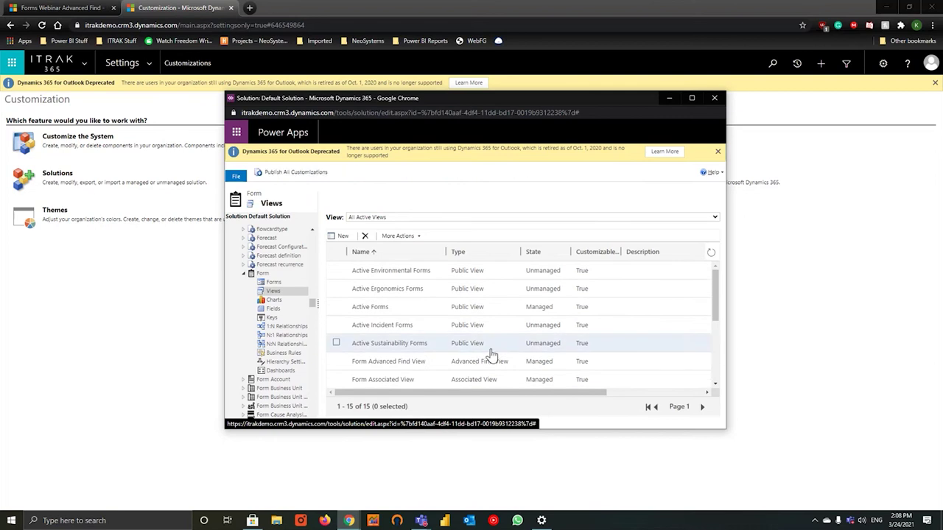
scroll(492, 356, down, 3)
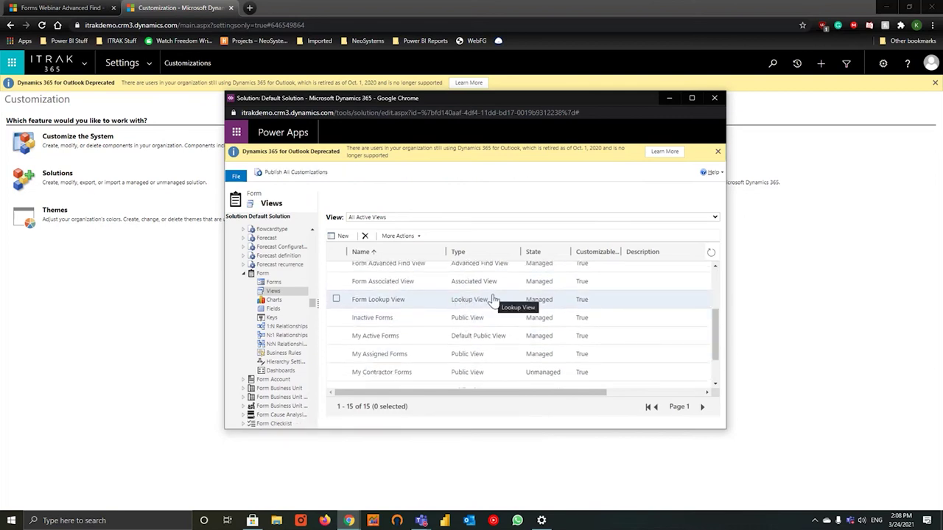
scroll(486, 309, down, 3)
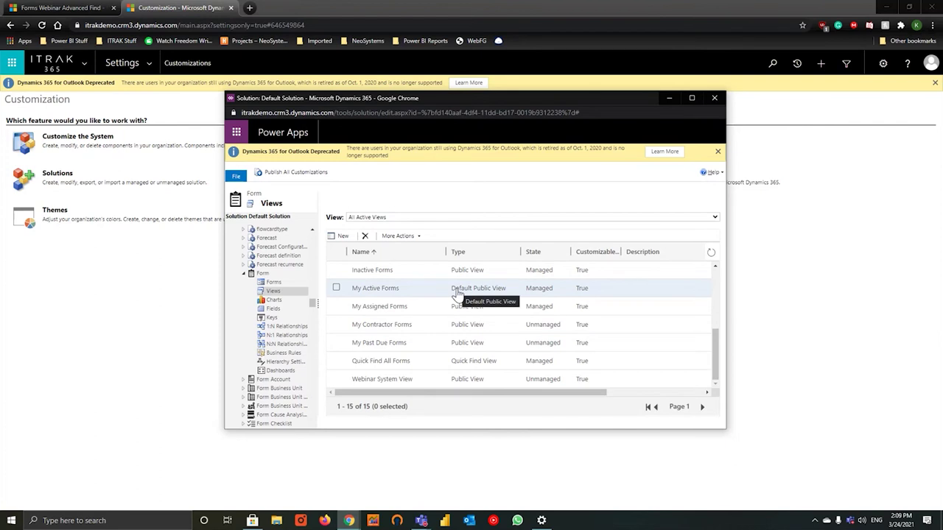
scroll(457, 292, up, 3)
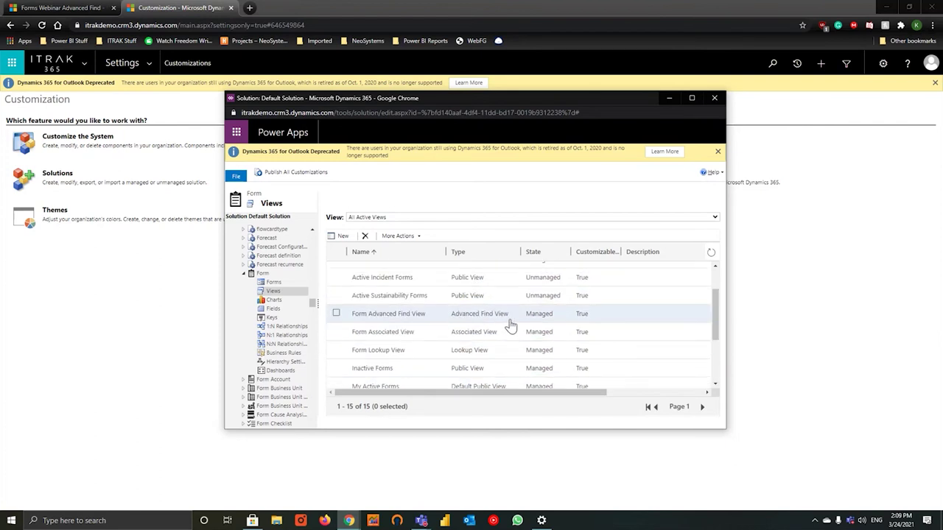
scroll(504, 338, up, 5)
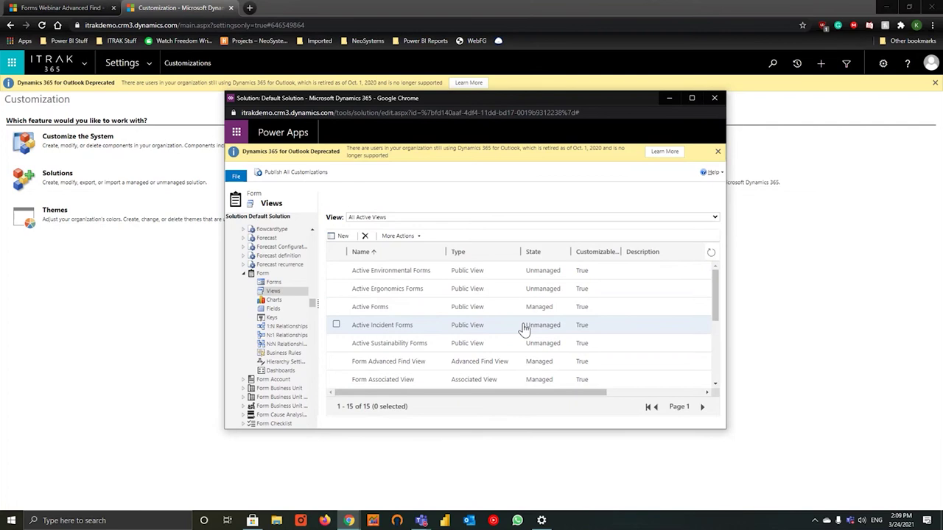
scroll(515, 339, down, 2)
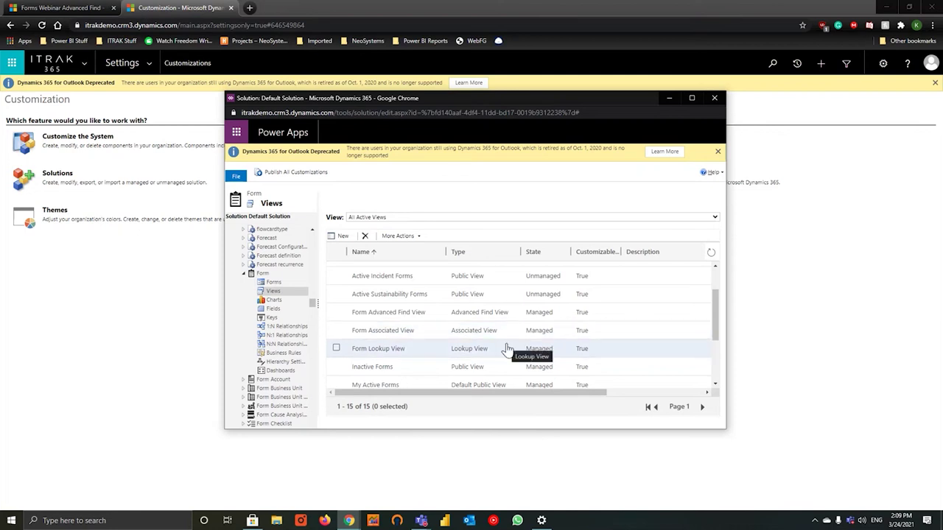
scroll(516, 353, down, 3)
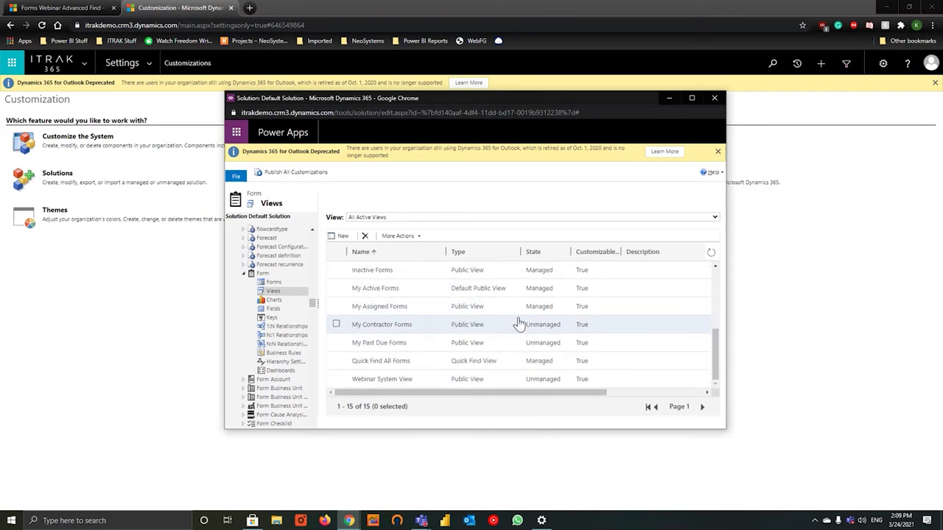
scroll(508, 357, up, 4)
scroll(508, 350, up, 1)
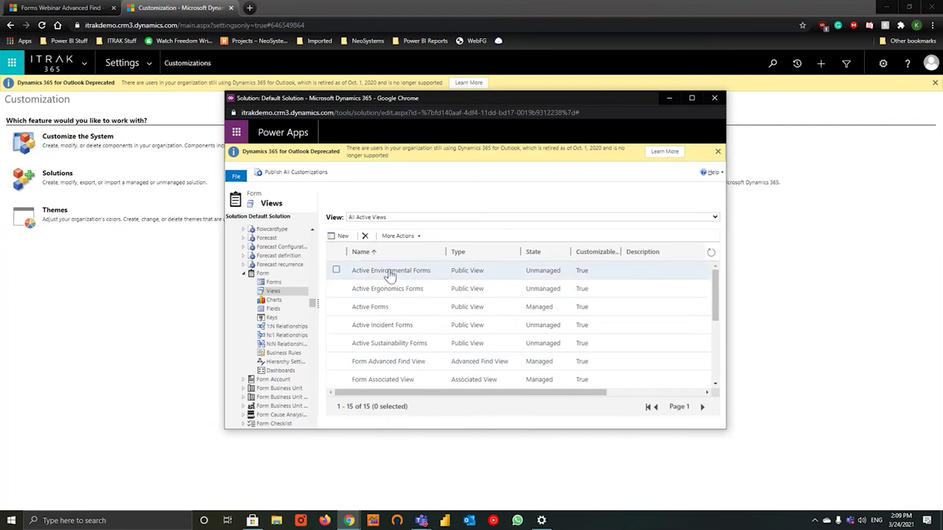
- Create a new view for the Form entity and name it Webinar System View V2.0
click(346, 239)
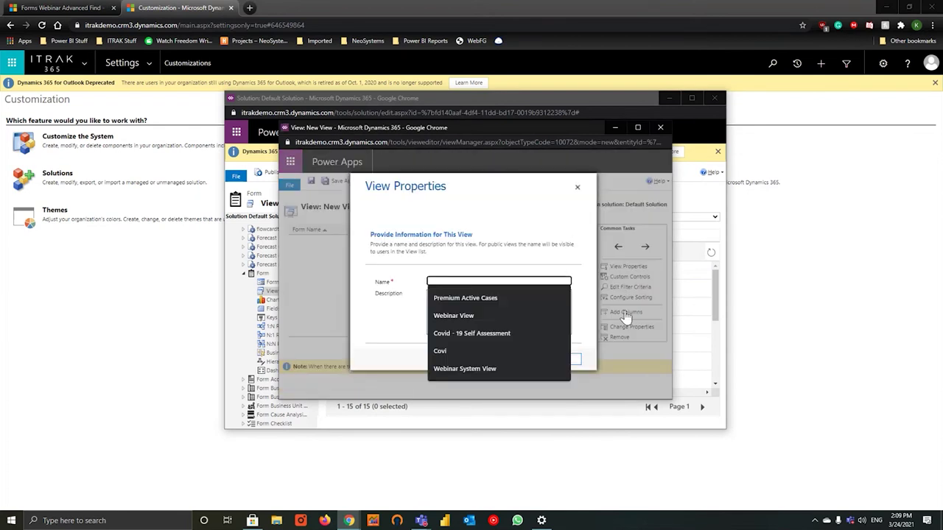
text(Webinar A)
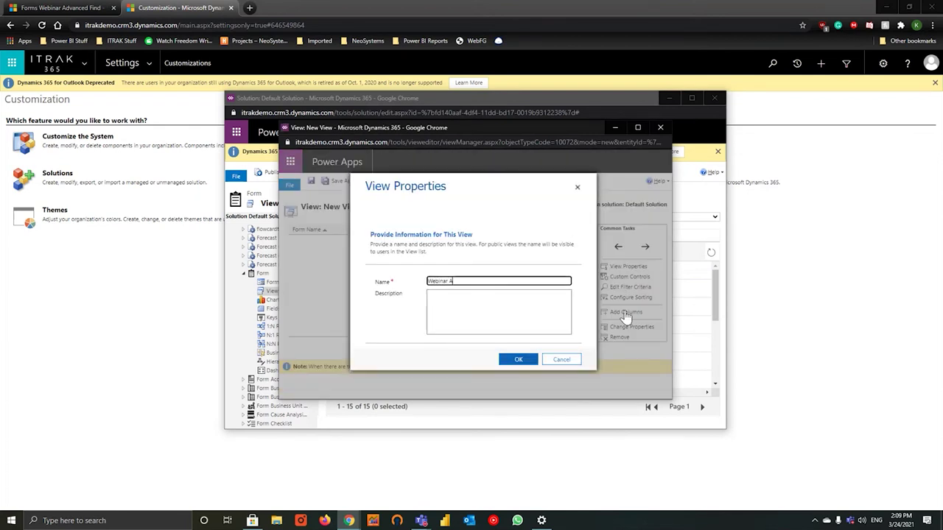
key(BackSpace)
text(System Vi)
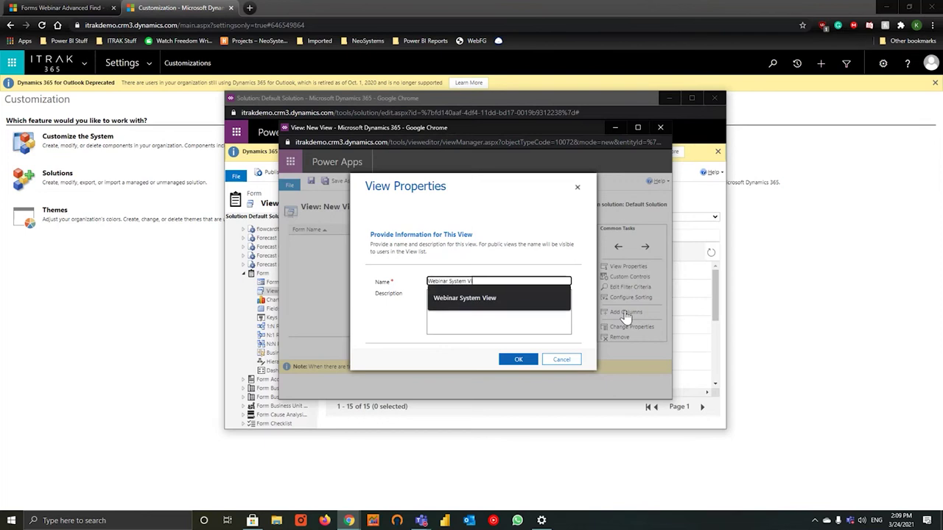
text(ew V2.0)
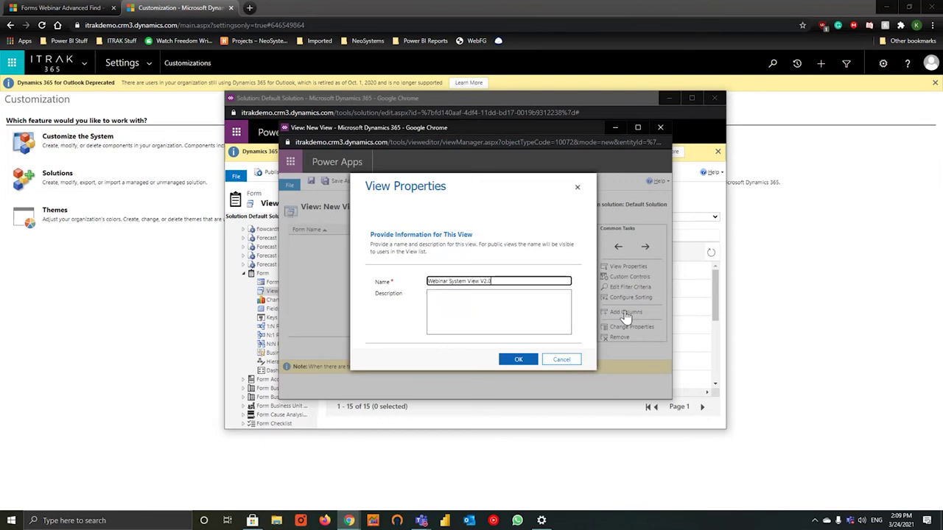
click(528, 362)
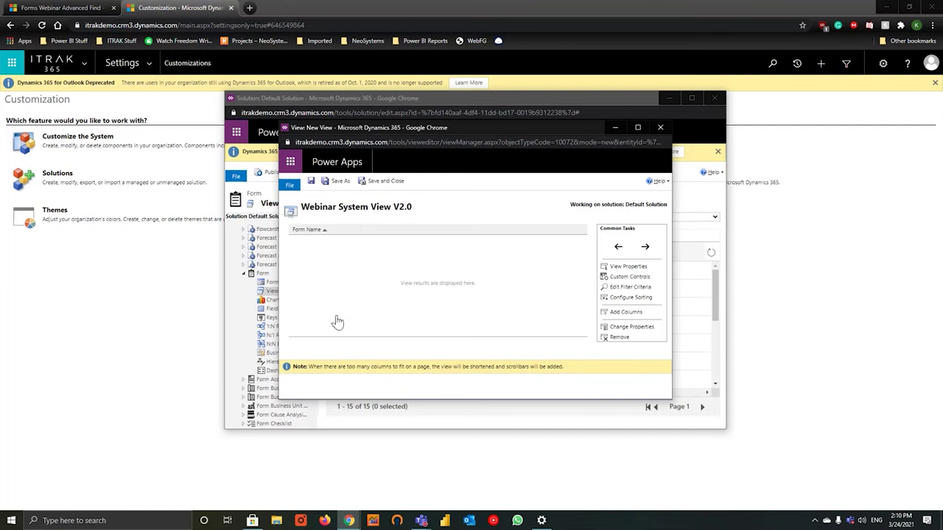
- Start adding columns to the new view and select Assigned To Team and Assigned To User from the Form record type
click(326, 230)
click(606, 313)
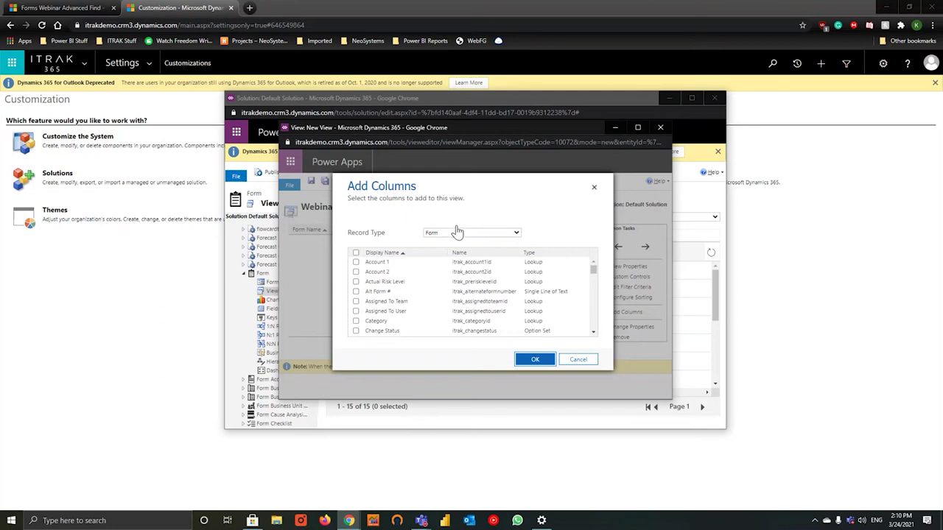
scroll(409, 296, down, 2)
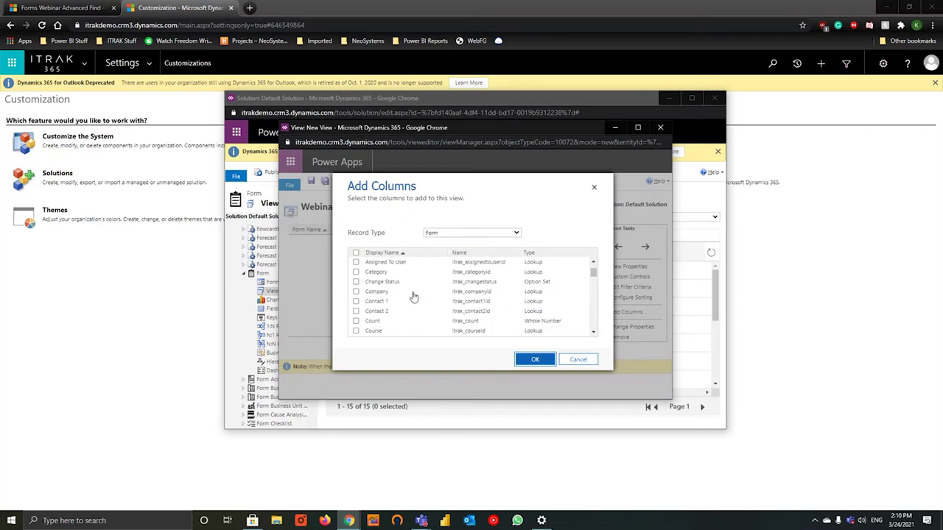
scroll(409, 297, up, 2)
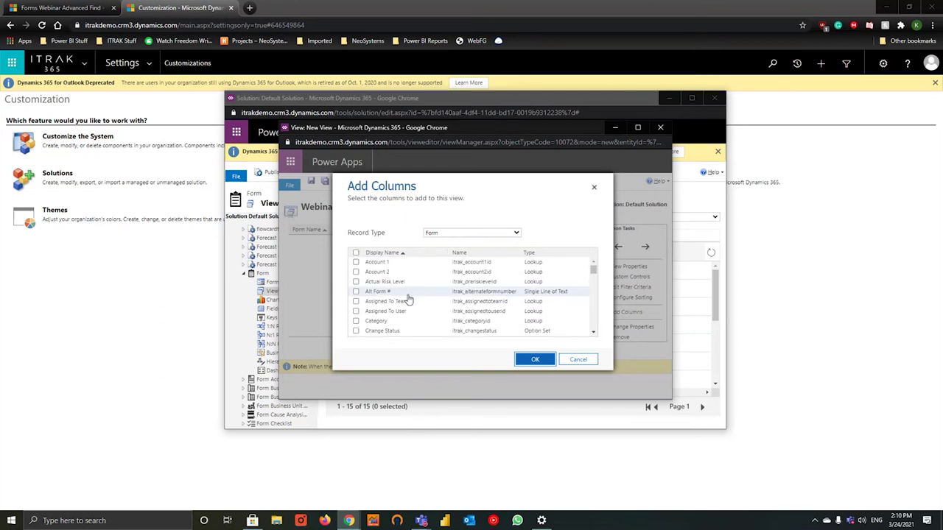
click(356, 302)
click(355, 311)
scroll(428, 300, down, 3)
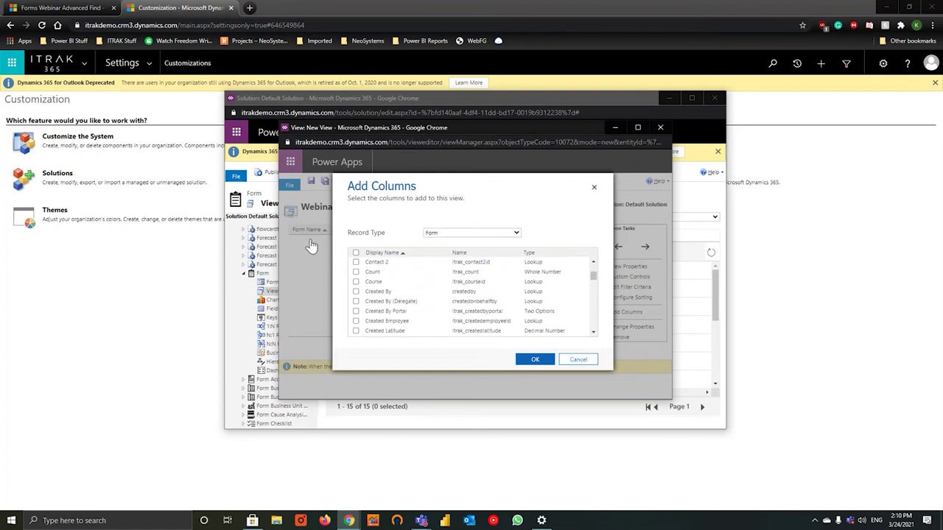
- Select Employee 1, Form Business Unit, Occurred Date and Reported Date as further columns for the view
scroll(421, 281, down, 4)
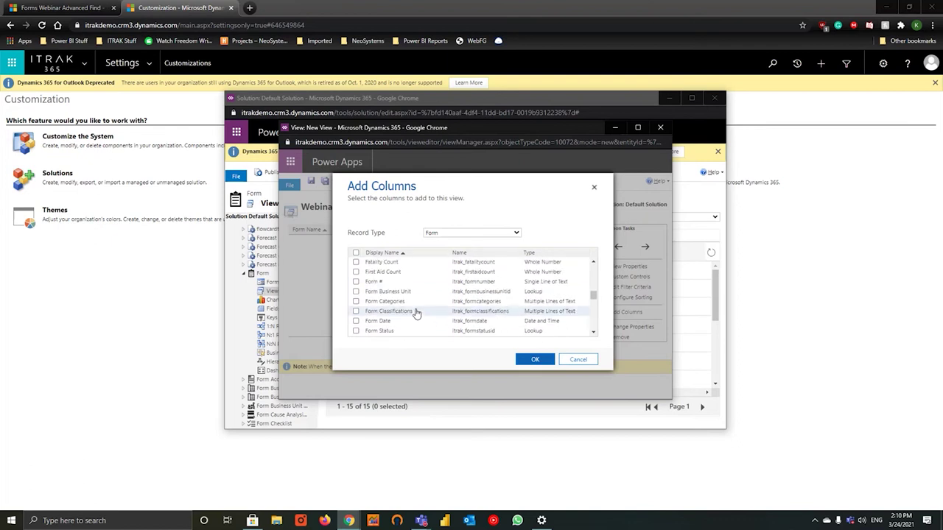
scroll(480, 290, down, 5)
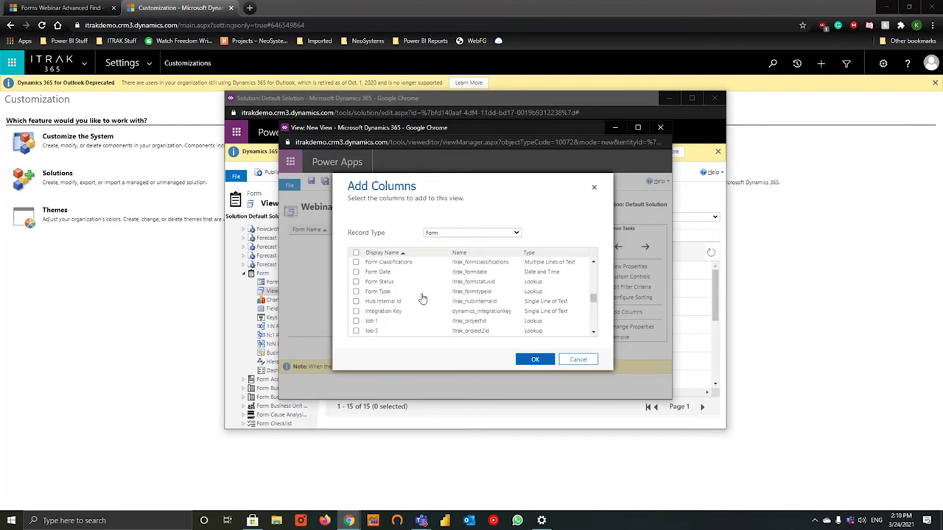
scroll(404, 306, down, 3)
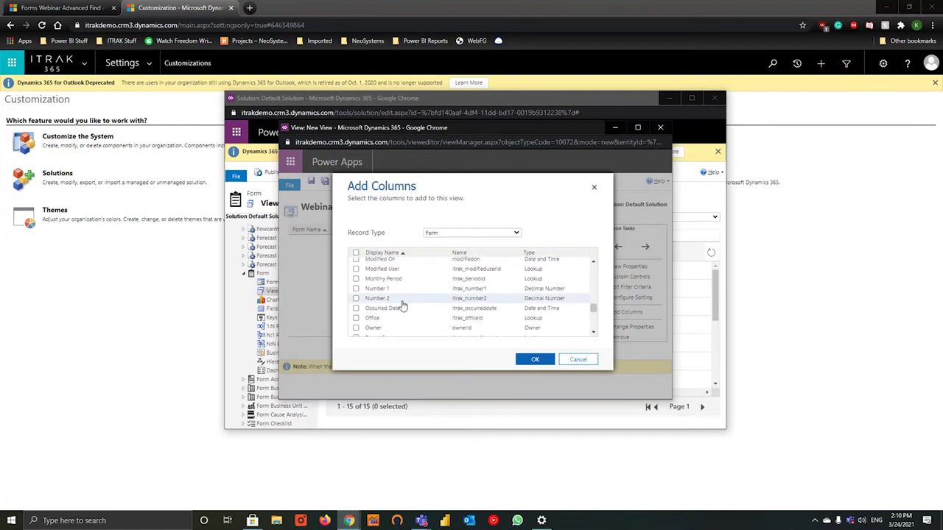
scroll(372, 320, up, 5)
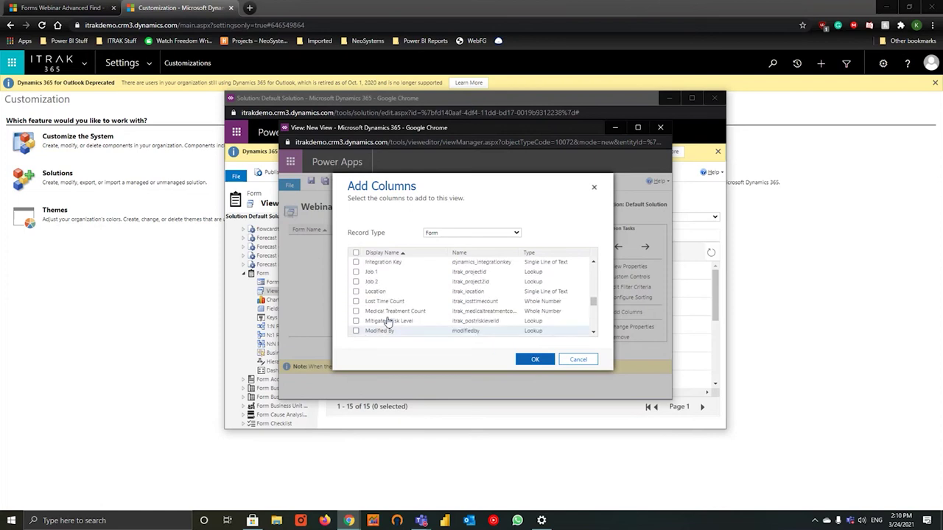
scroll(375, 317, up, 2)
scroll(370, 319, down, 4)
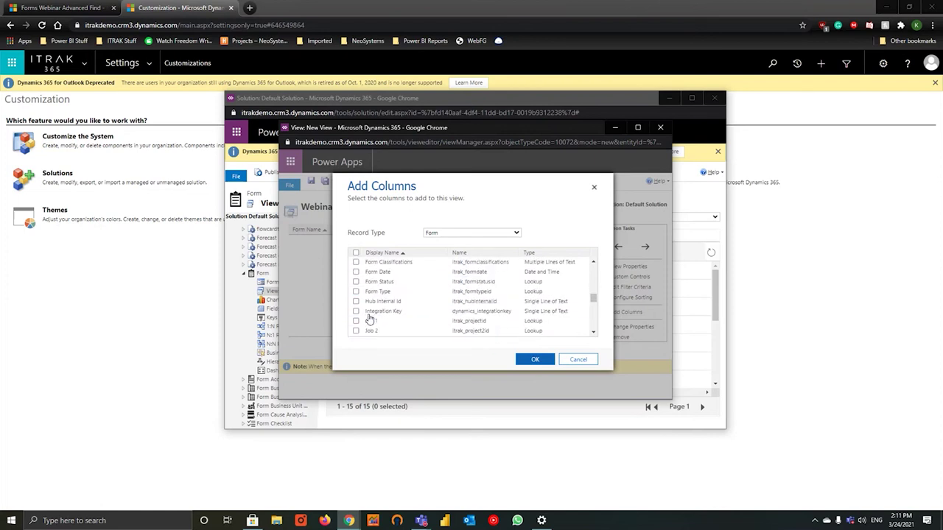
scroll(362, 316, down, 3)
click(359, 314)
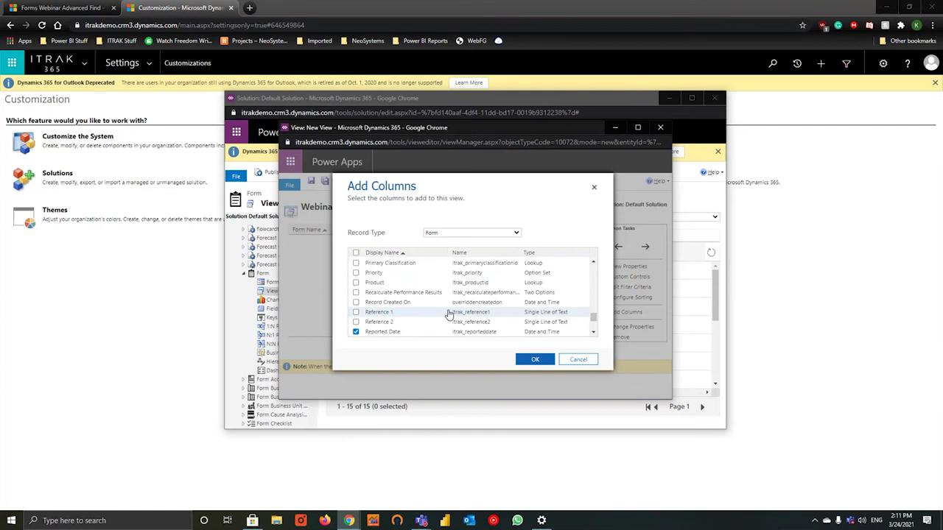
- Include Status Reason, review the column selection and add all chosen columns to the view
scroll(434, 316, down, 3)
scroll(423, 315, up, 5)
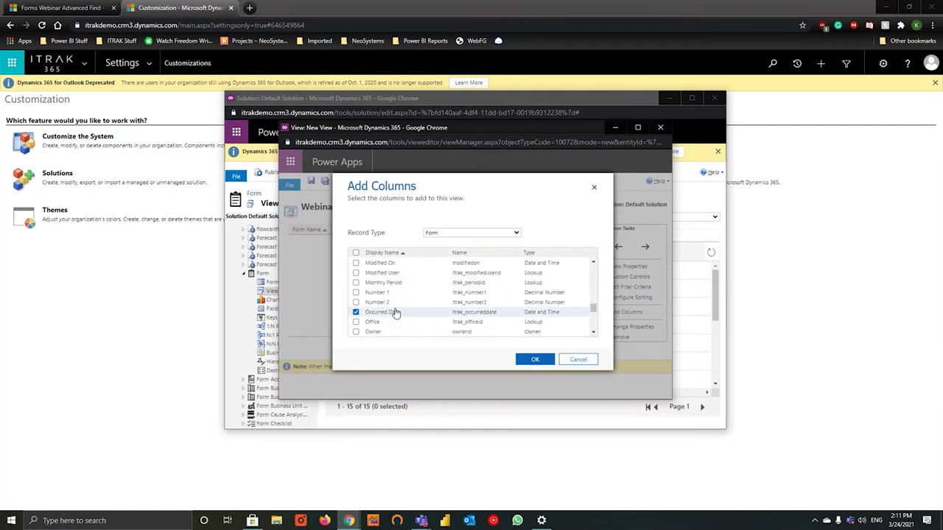
scroll(422, 314, down, 2)
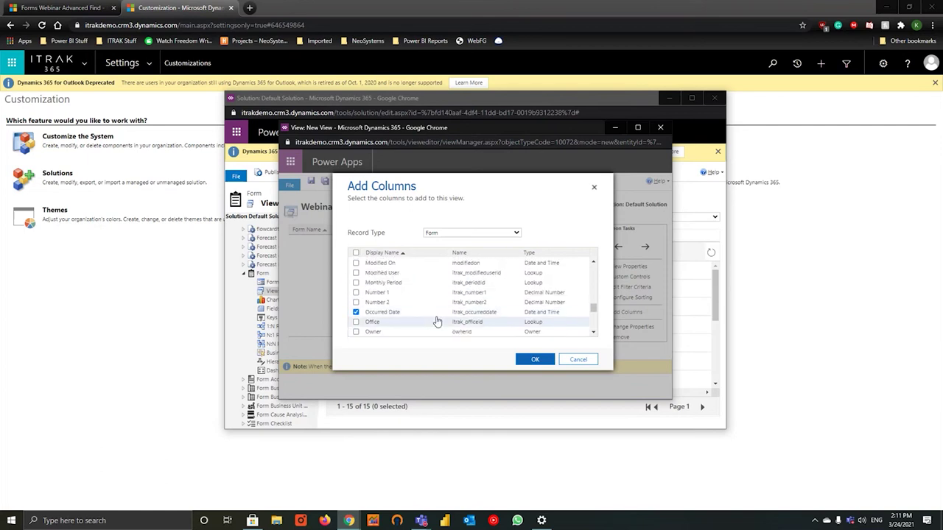
scroll(436, 317, up, 5)
scroll(442, 293, up, 5)
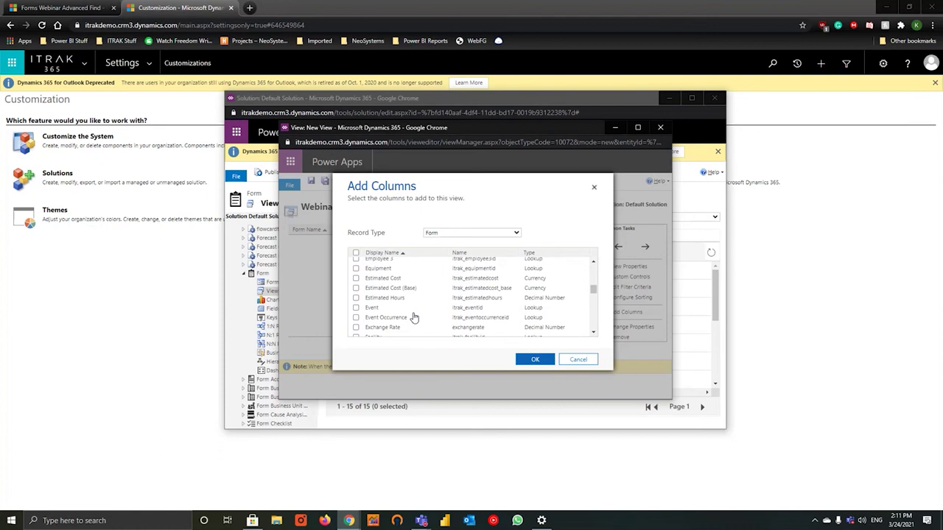
scroll(463, 313, up, 5)
scroll(463, 295, down, 2)
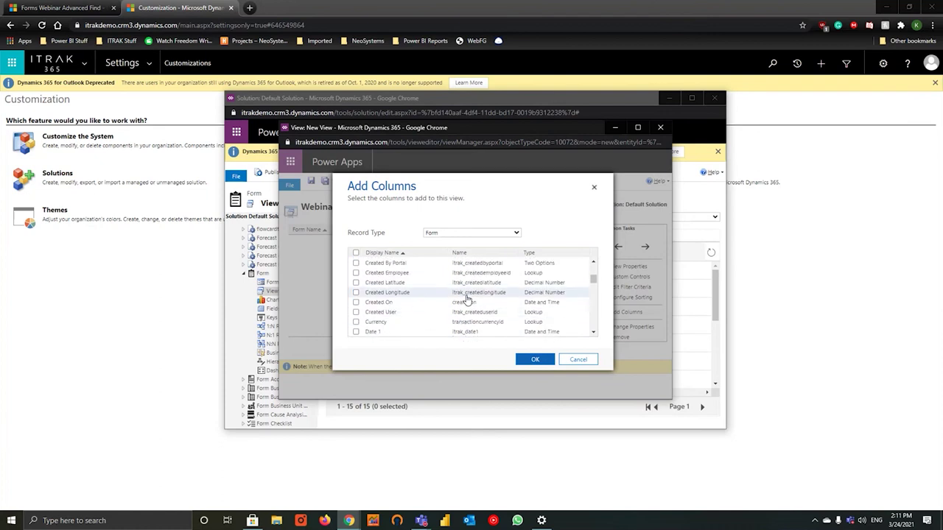
scroll(463, 295, up, 2)
click(387, 302)
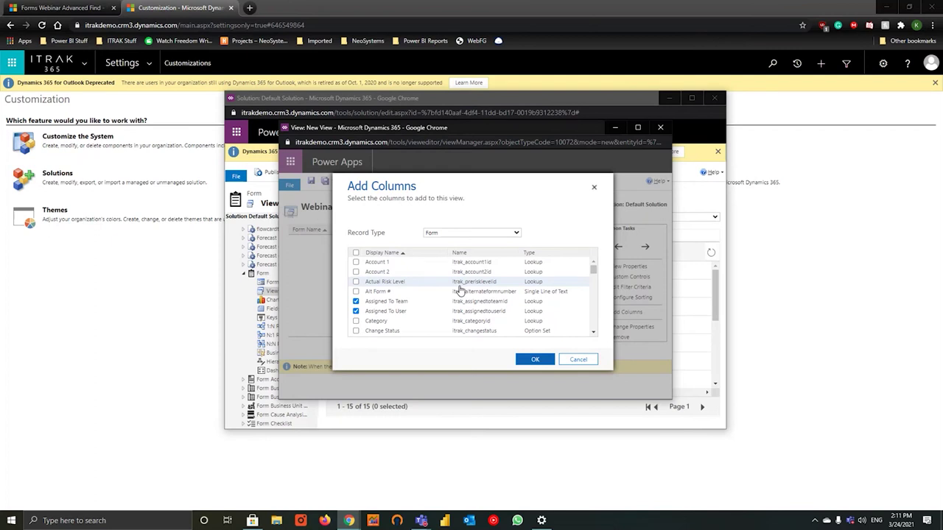
click(528, 362)
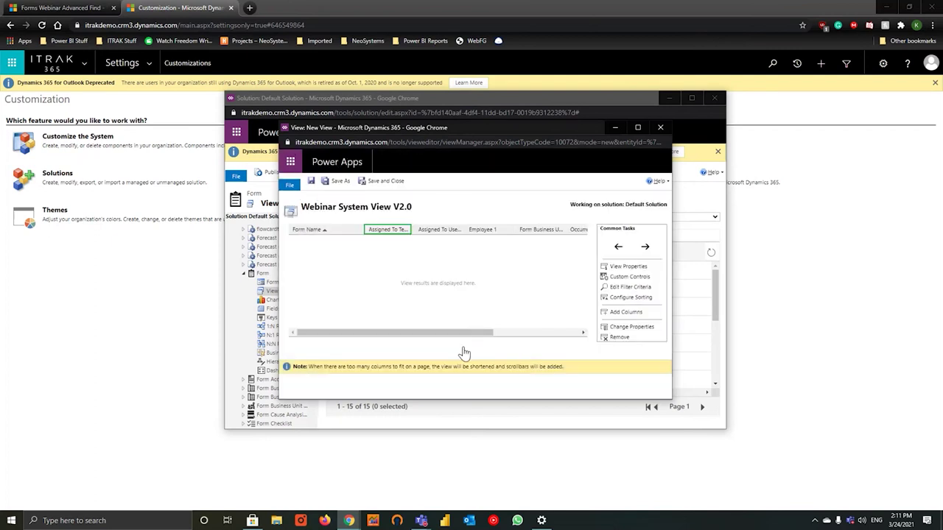
- Move Employee 1 directly after Form Name and Form Business Unit directly after Employee 1
drag(450, 336, 406, 337)
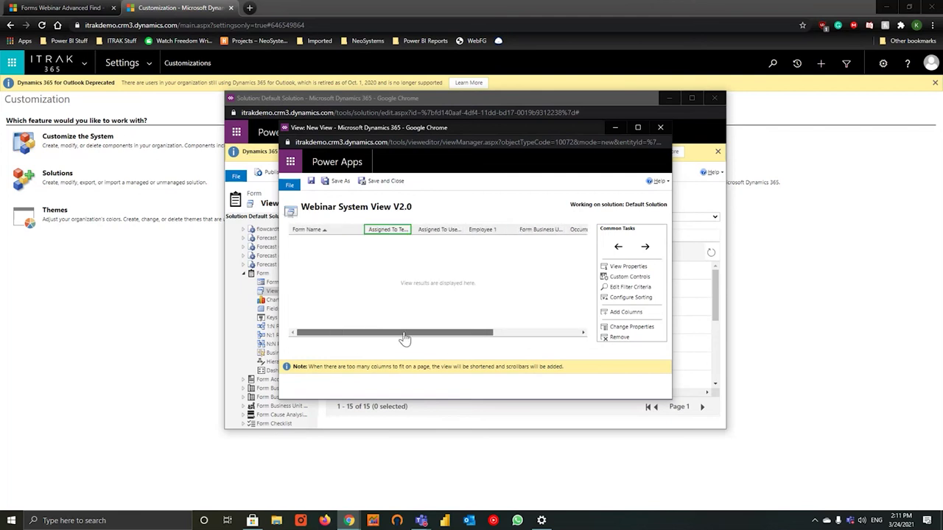
click(484, 230)
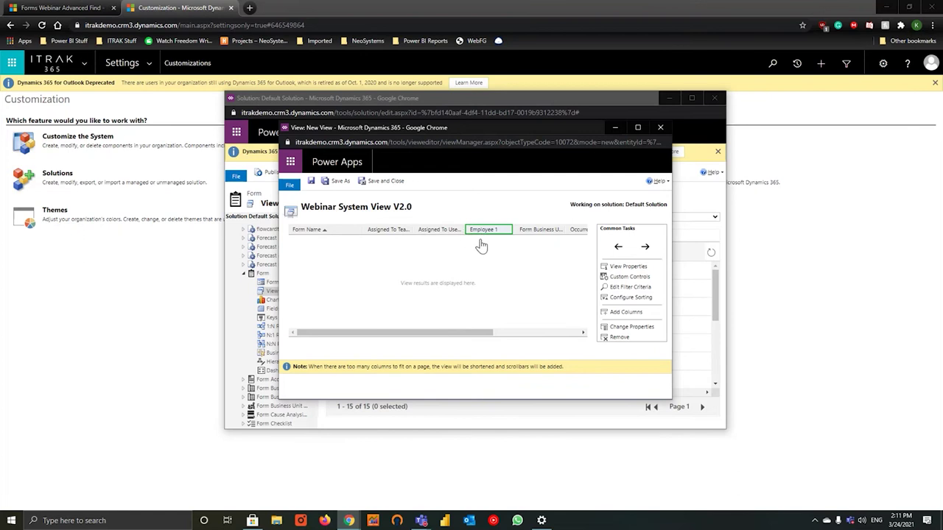
click(617, 249)
click(617, 249)
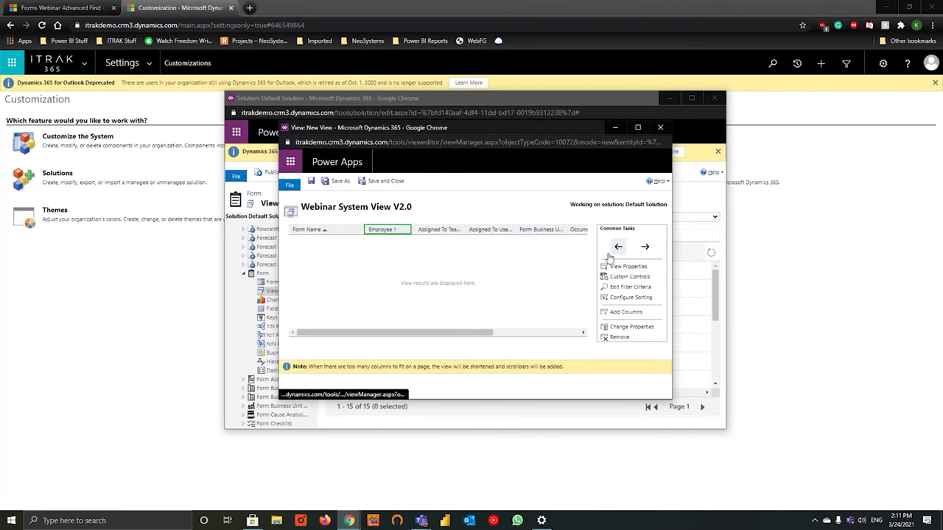
click(541, 230)
click(617, 248)
- Move Occurred Date and Reported Date ahead of the two Assigned To columns, directly after Form Business Unit
drag(484, 332, 532, 337)
click(476, 230)
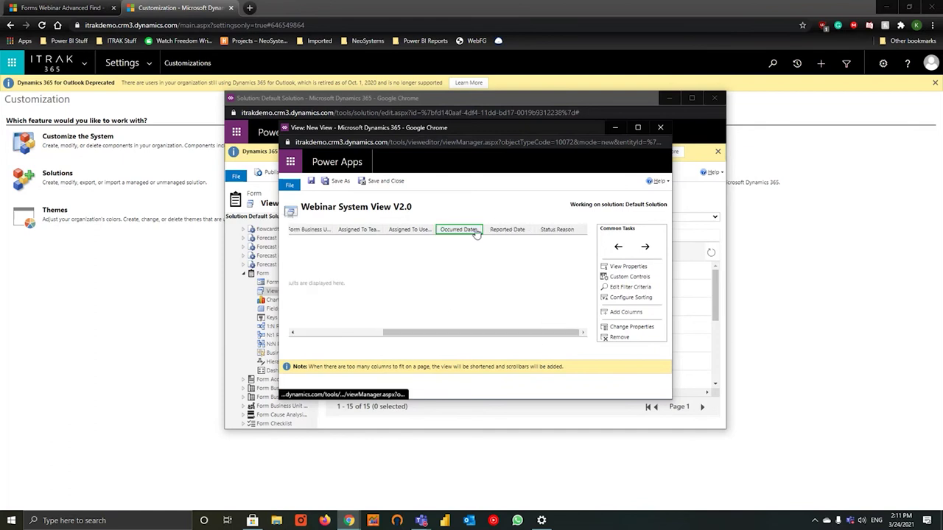
click(619, 248)
click(619, 248)
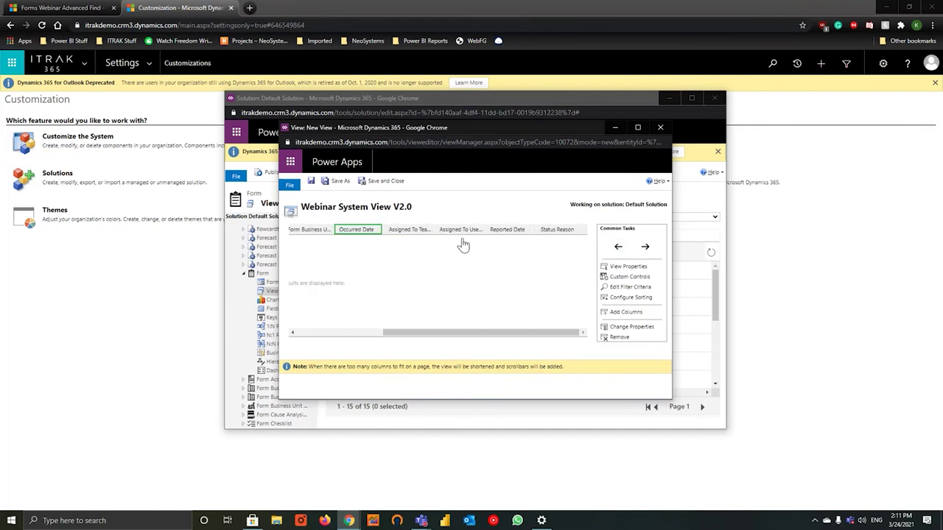
click(507, 230)
click(619, 247)
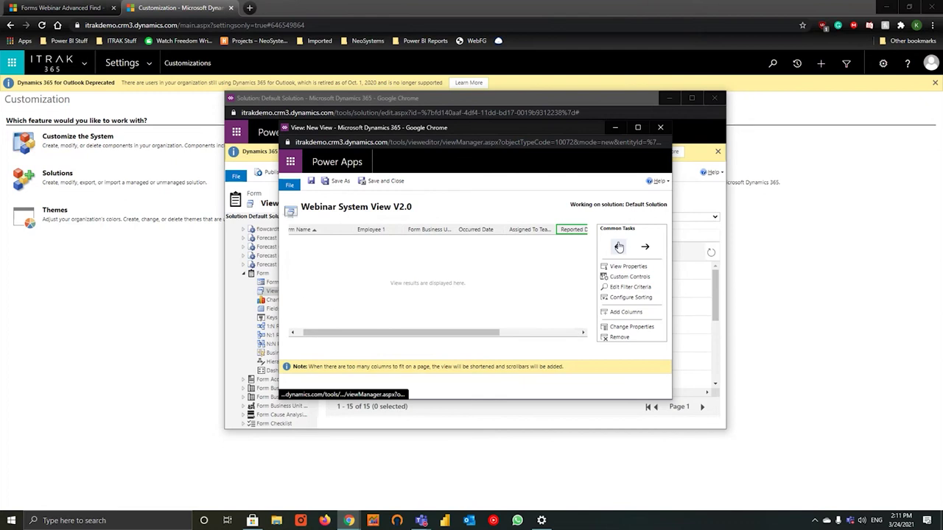
click(619, 247)
mouse_move(454, 338)
mouse_down()
mouse_move(471, 337)
mouse_move(448, 335)
mouse_up()
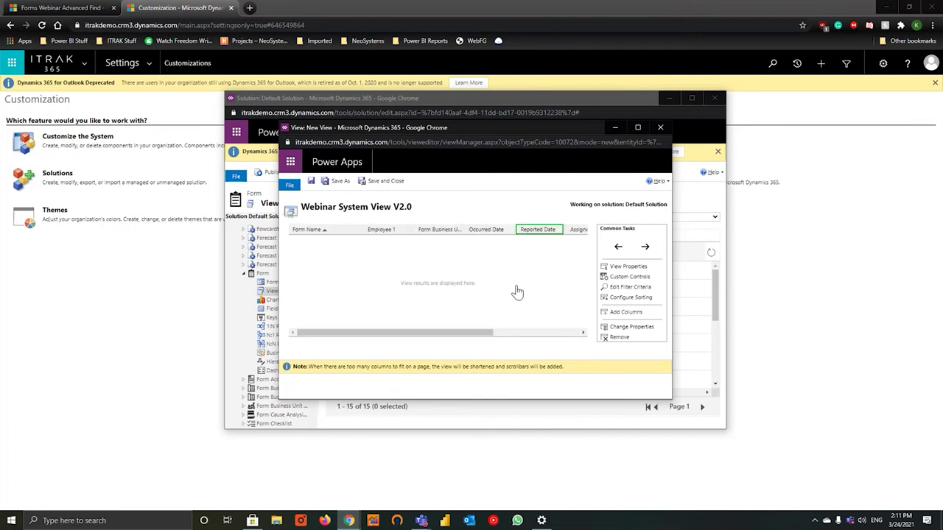
- Open the view's filter criteria for editing and arrange its window beside the Advanced Find window showing Webinar System View
click(628, 290)
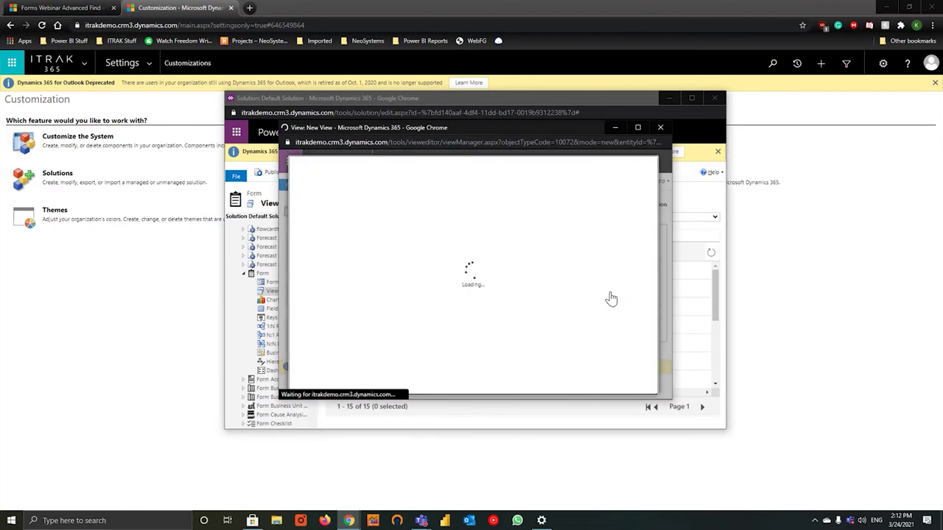
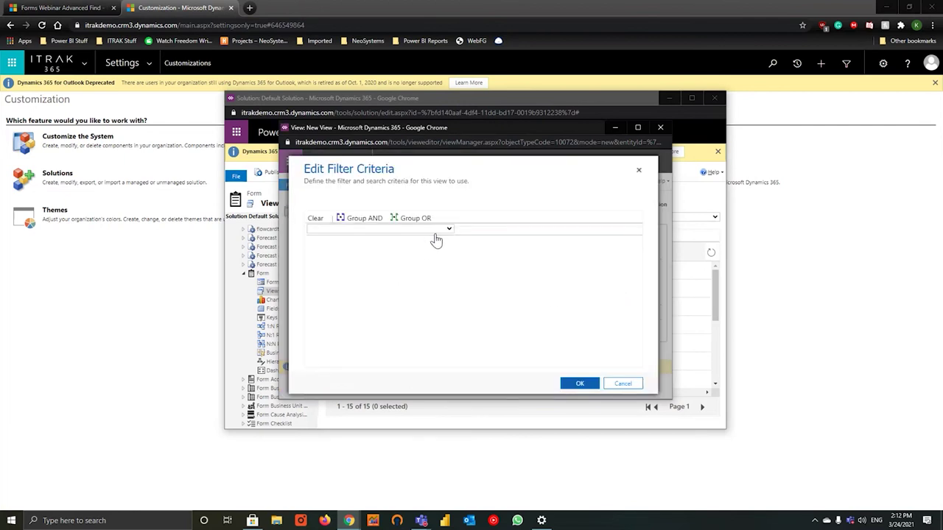
key(alt+Tab)
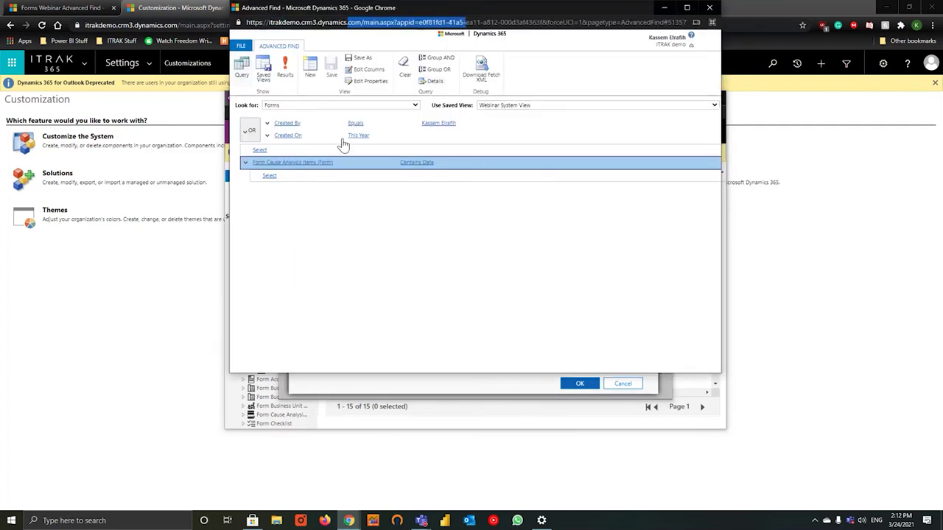
click(466, 7)
key(alt+Tab)
drag(494, 123, 697, 94)
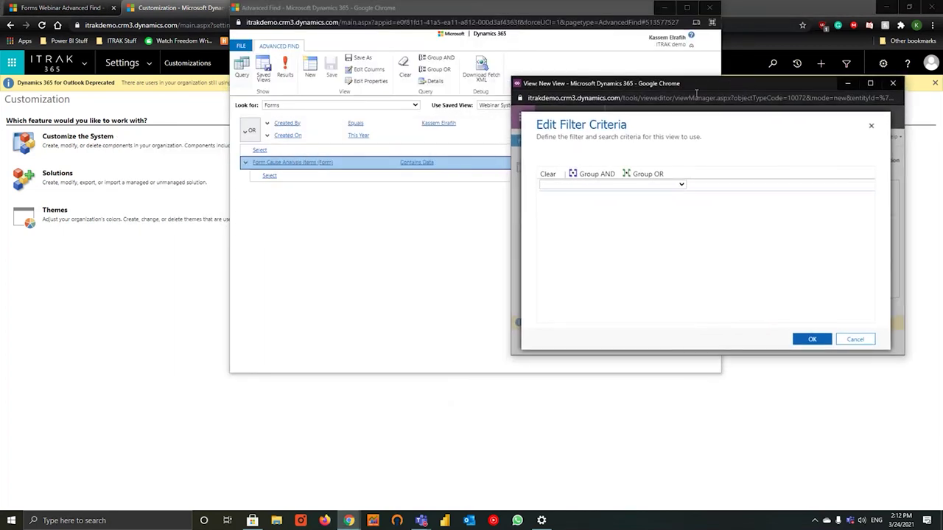
drag(389, 10, 186, 52)
- Add a Created By condition to the new view's filter criteria, following the Advanced Find query
click(86, 167)
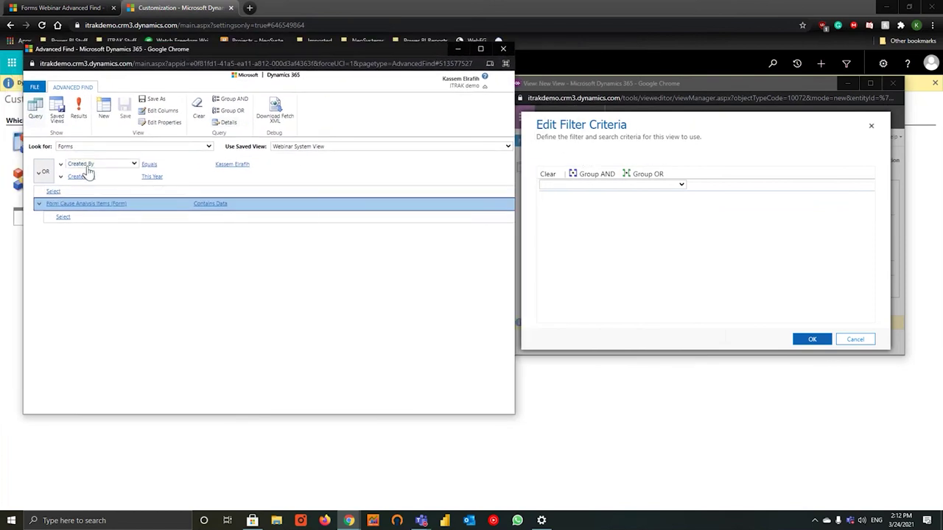
click(609, 186)
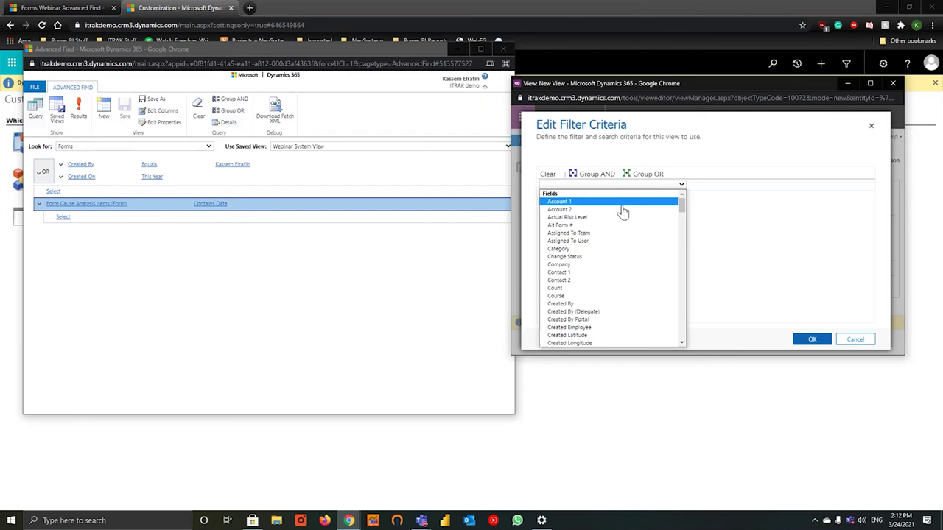
click(606, 305)
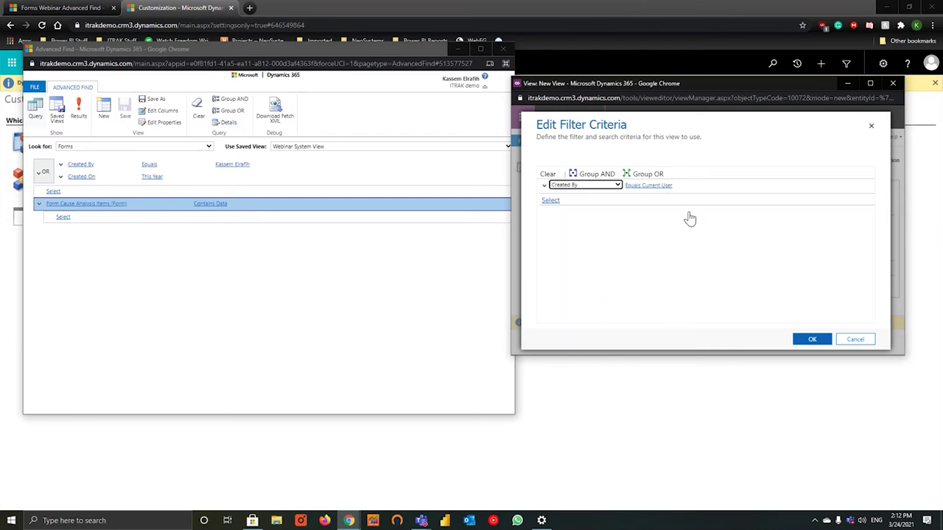
- Set the Created By condition to Equals and look up and add the same user as in the Advanced Find query
click(681, 185)
click(737, 186)
click(737, 184)
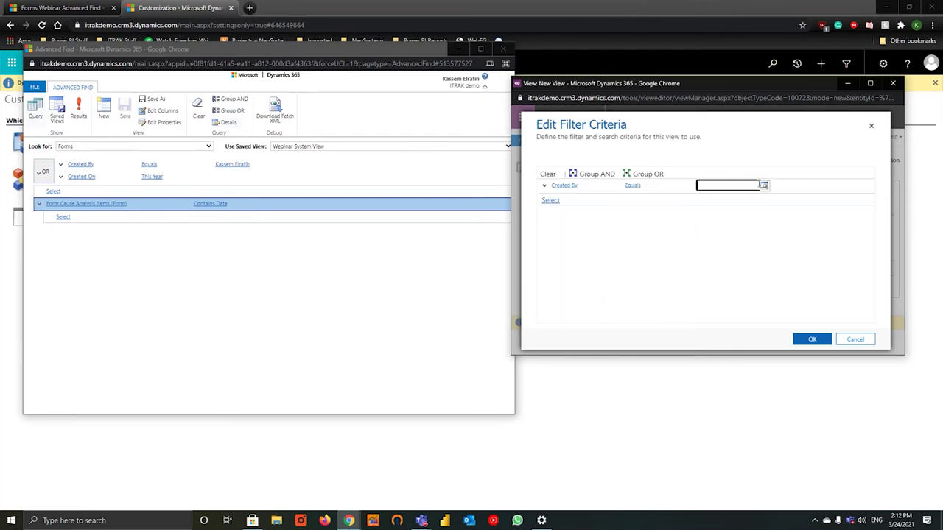
click(766, 186)
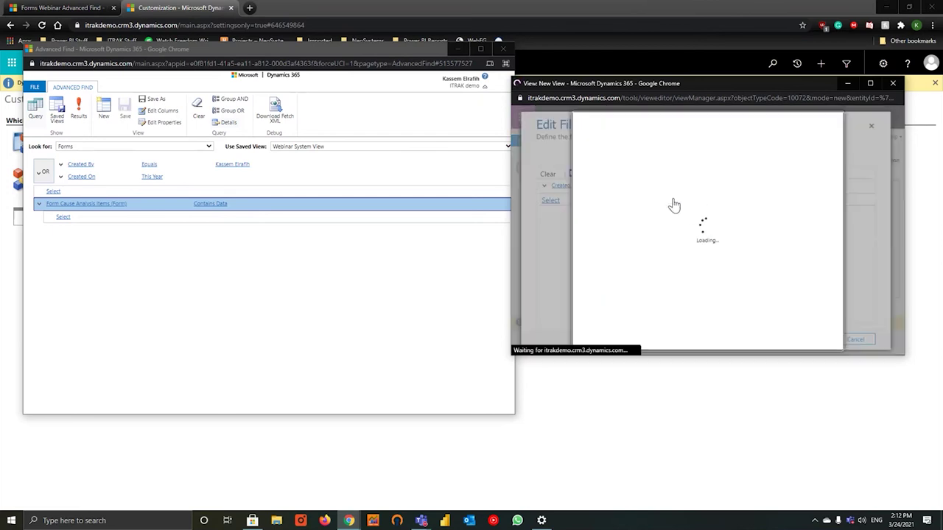
click(713, 185)
text(kassem)
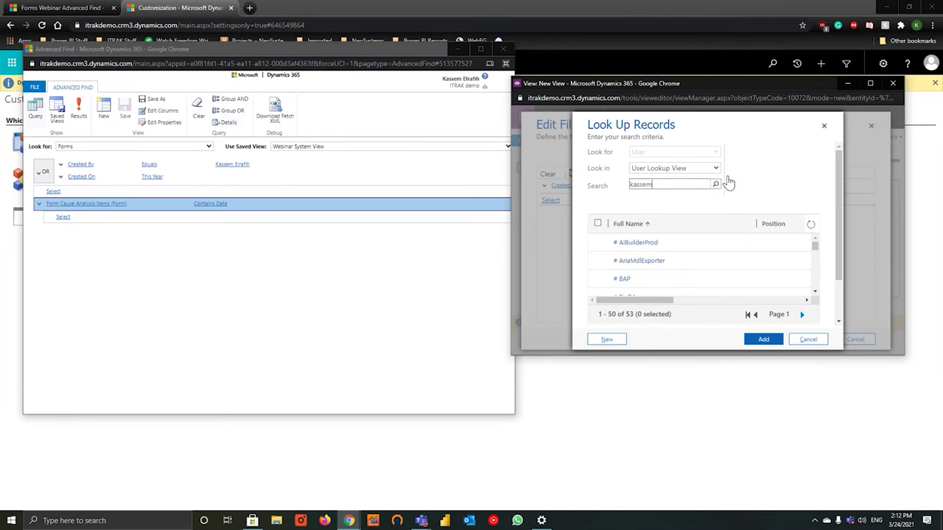
click(715, 184)
click(597, 243)
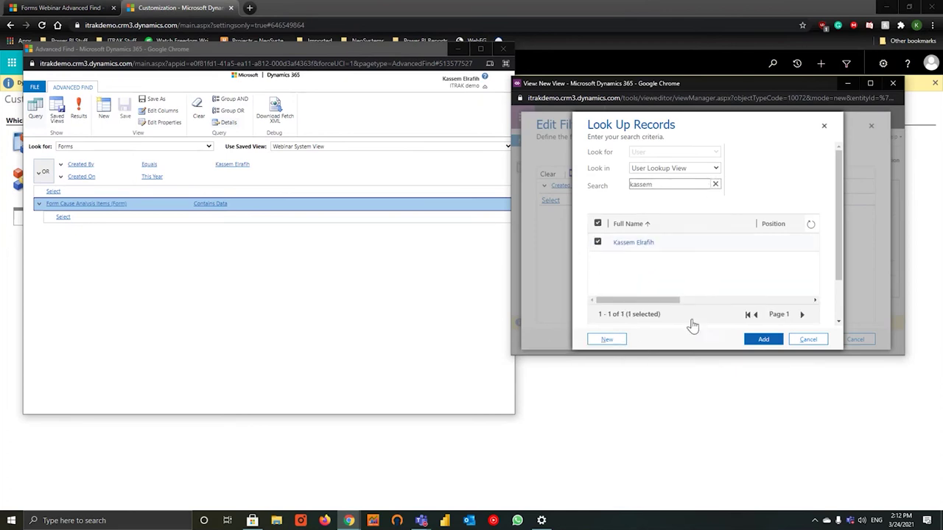
scroll(675, 315, down, 1)
scroll(674, 315, down, 1)
click(608, 303)
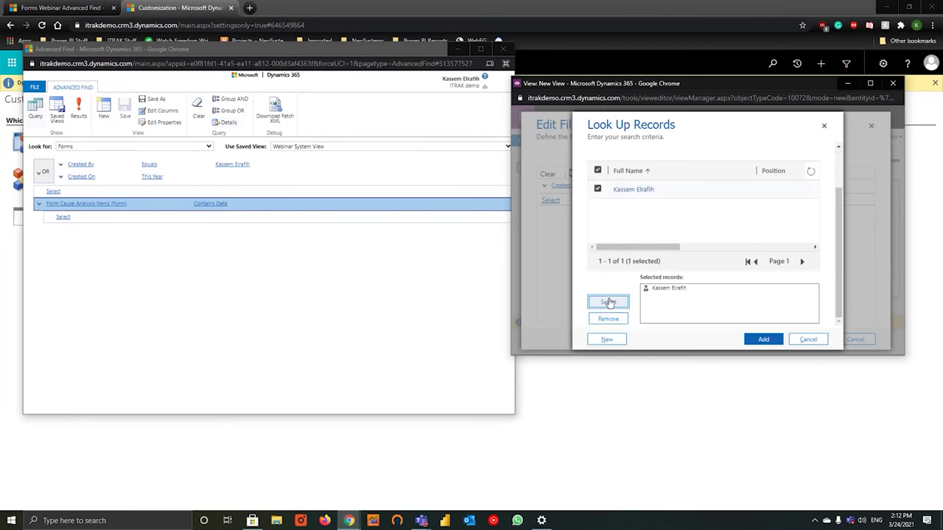
click(763, 340)
- Add a Created On condition with the operator This Year to the filter criteria
click(560, 200)
click(571, 199)
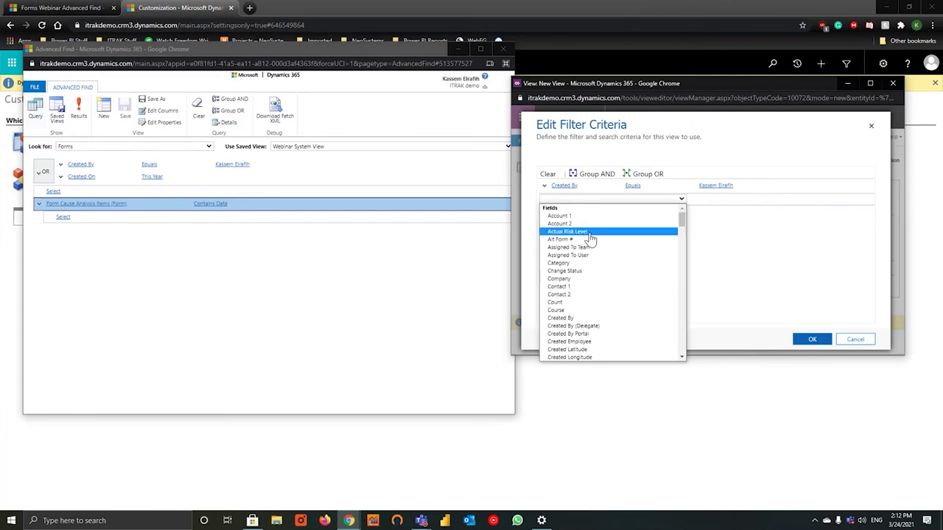
scroll(594, 310, down, 3)
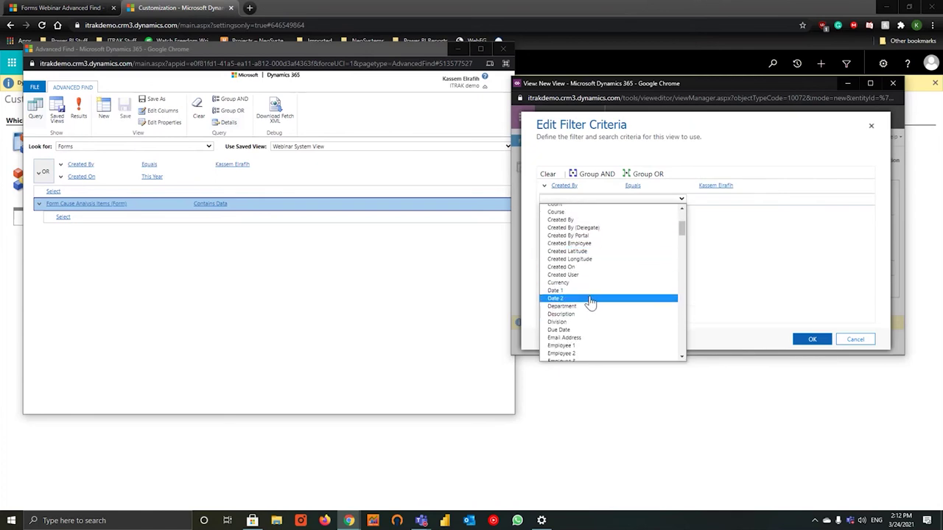
click(590, 268)
click(659, 199)
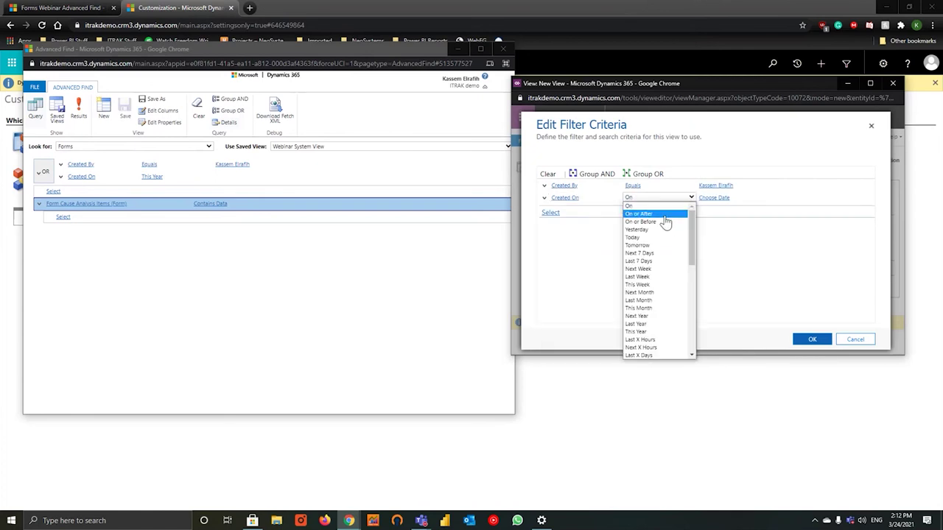
scroll(660, 273, down, 3)
scroll(663, 285, up, 6)
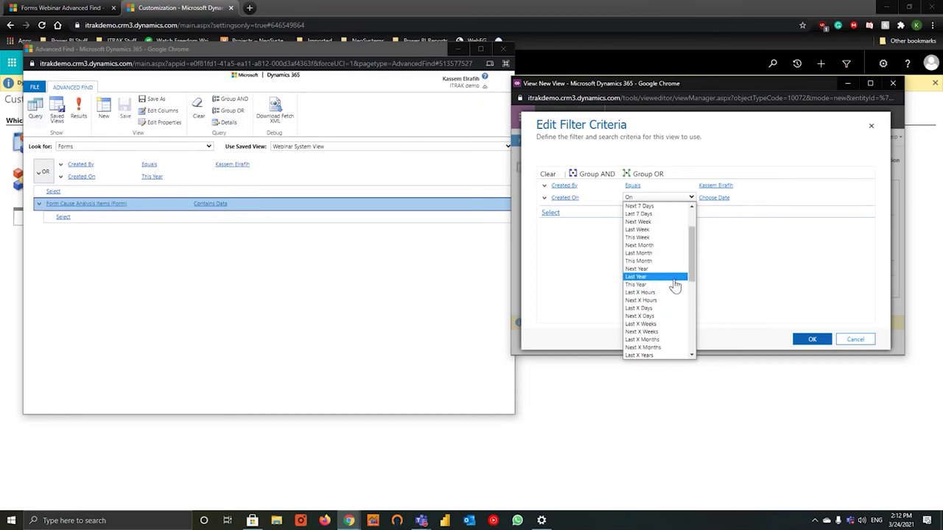
click(676, 285)
- Group the Created By and Created On conditions with OR
click(544, 198)
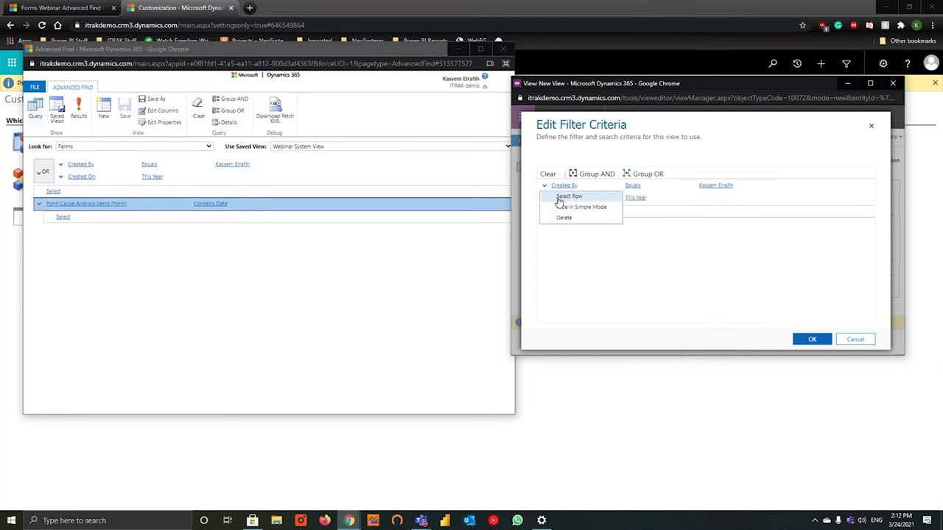
click(559, 199)
click(545, 197)
click(562, 212)
click(625, 176)
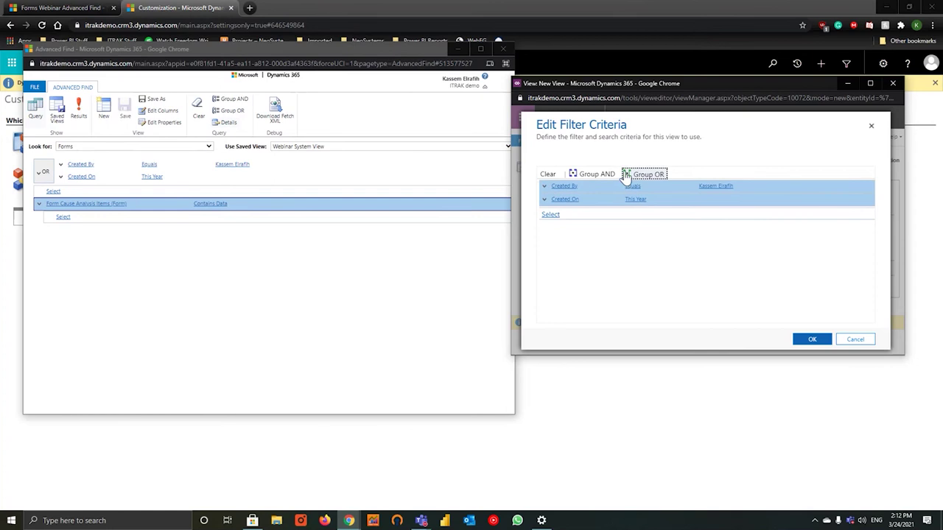
click(631, 176)
- Add the related entity Form Cause Analysis Items (Form) to the filter criteria below the OR group
click(550, 214)
click(549, 216)
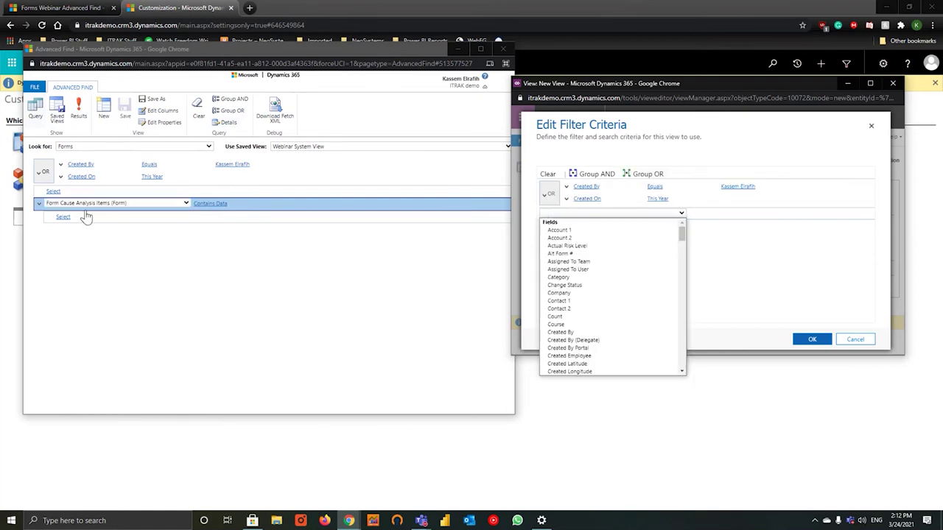
scroll(611, 253, down, 6)
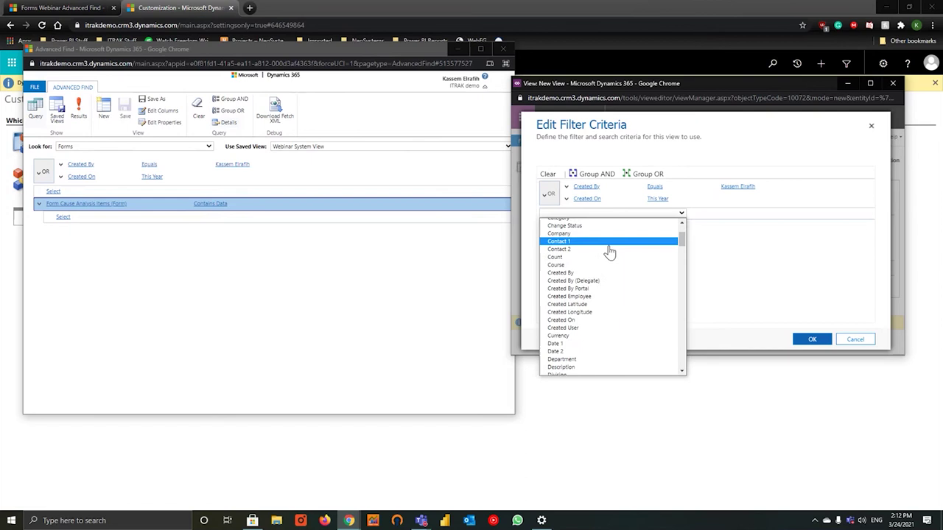
scroll(618, 271, down, 5)
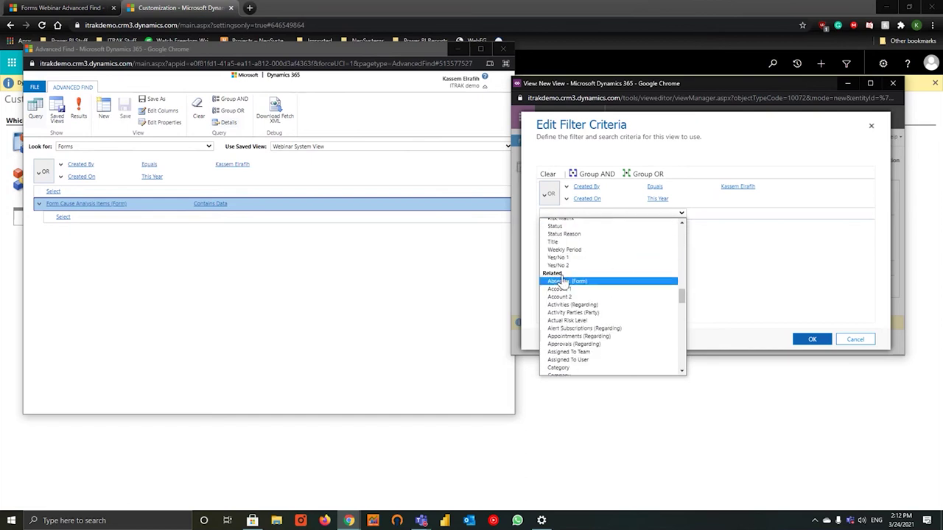
scroll(601, 305, down, 5)
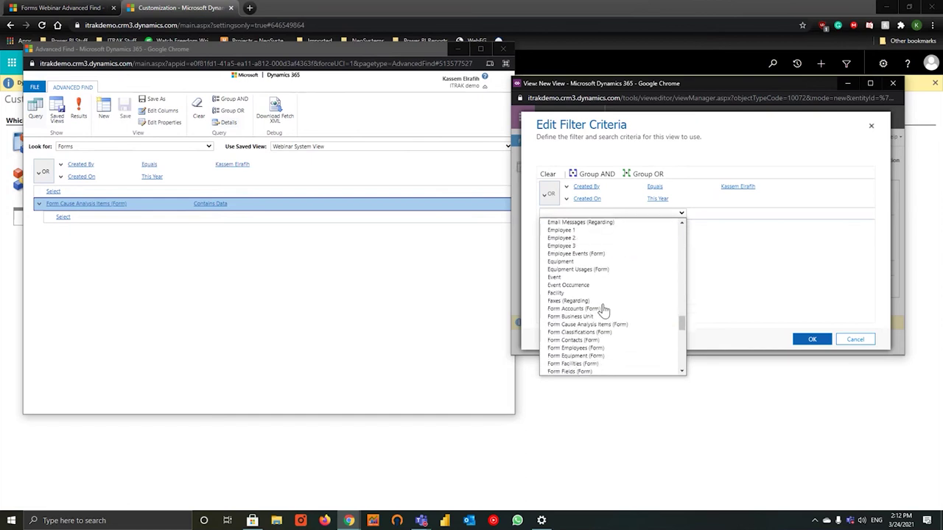
click(614, 325)
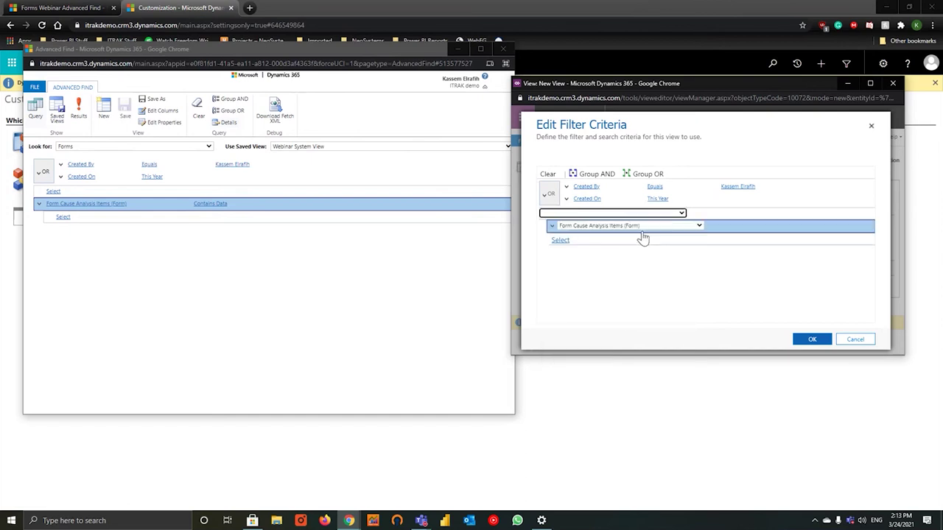
- Try to set the Form Cause Analysis Items (Form) row to Contains Data, and accept the filter criteria
click(639, 245)
click(736, 243)
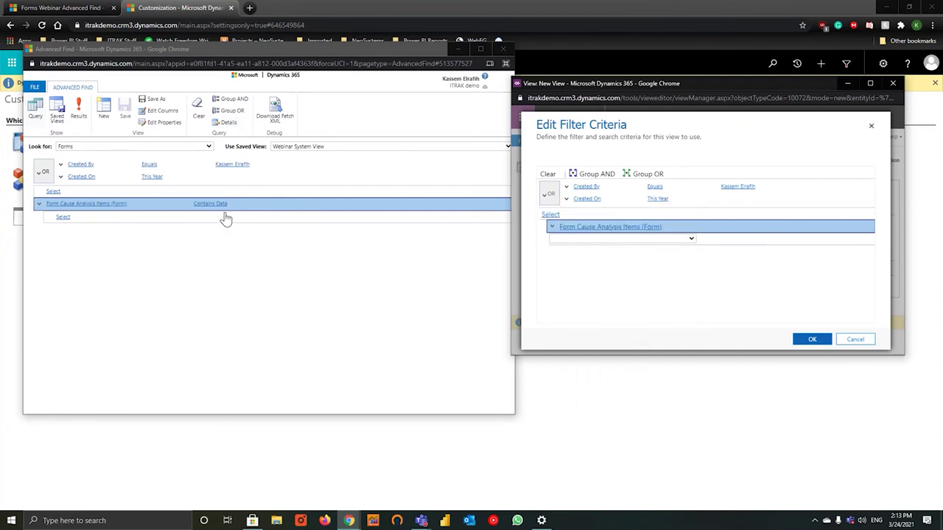
click(598, 229)
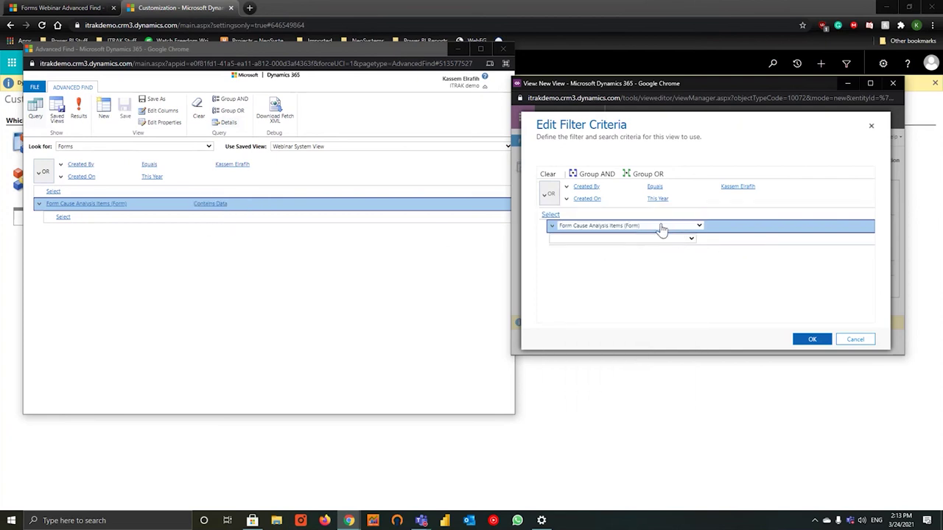
click(730, 225)
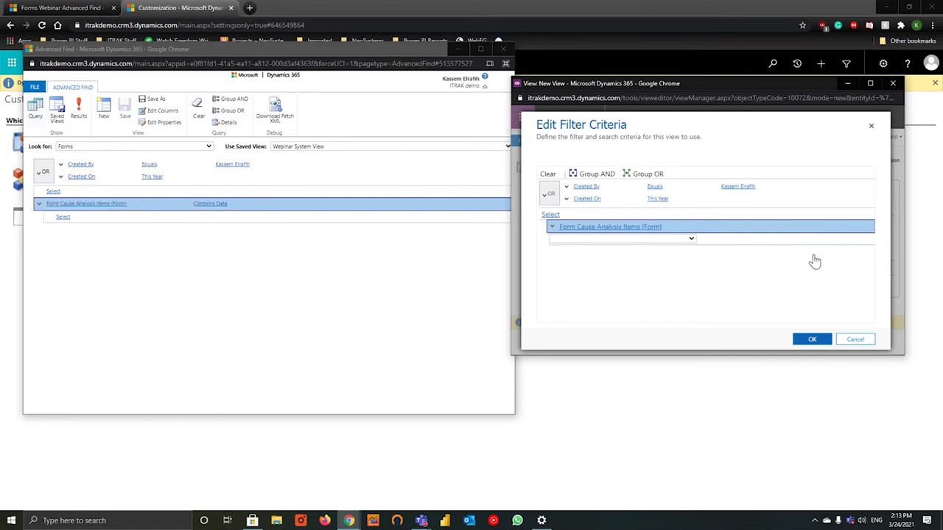
click(810, 341)
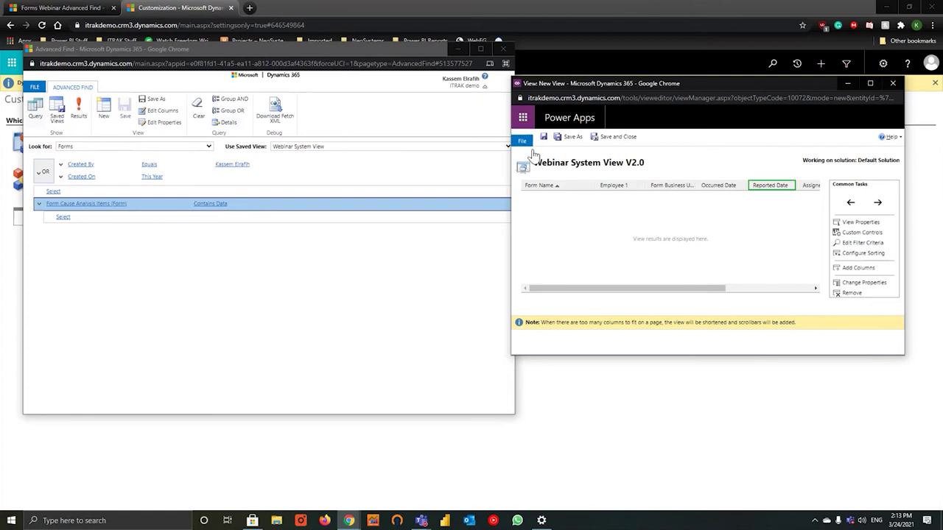
- Recheck the new view's filter criteria against the Advanced Find query and close the Advanced Find window
click(864, 243)
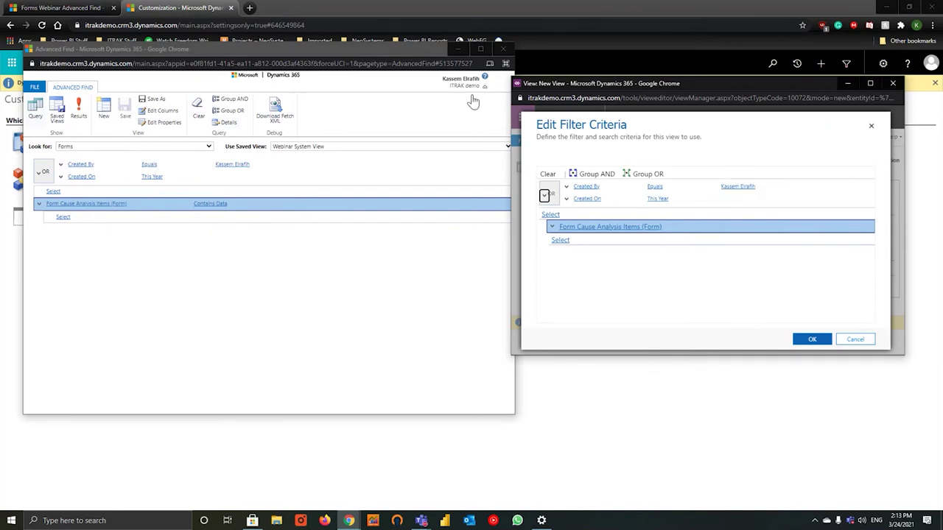
click(503, 49)
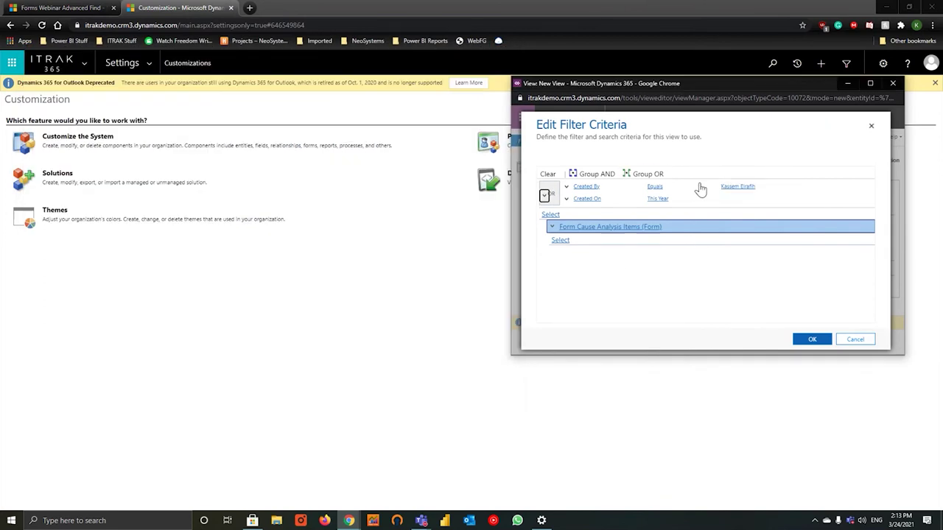
click(812, 339)
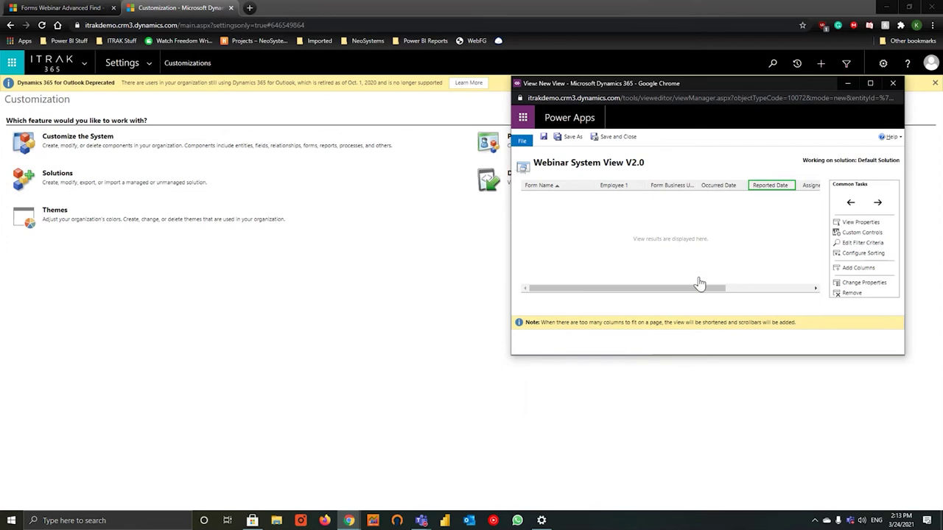
- Configure the view's default sorting by Form Name in ascending order, with Employee 1 ascending as the secondary sort
click(864, 253)
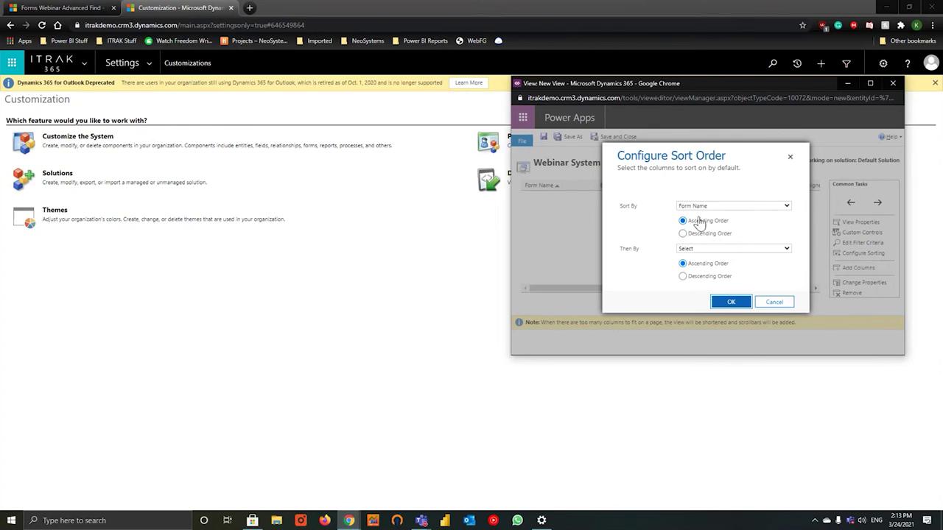
drag(682, 176, 758, 181)
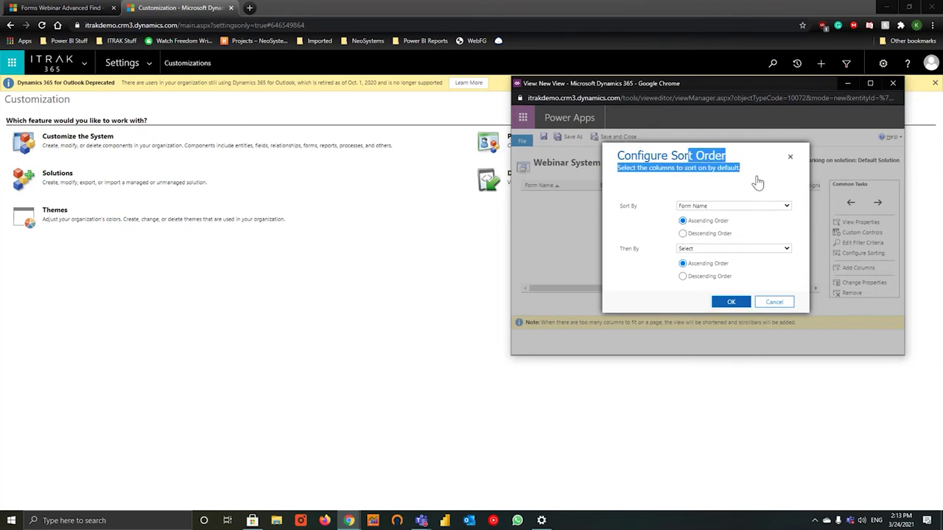
click(758, 181)
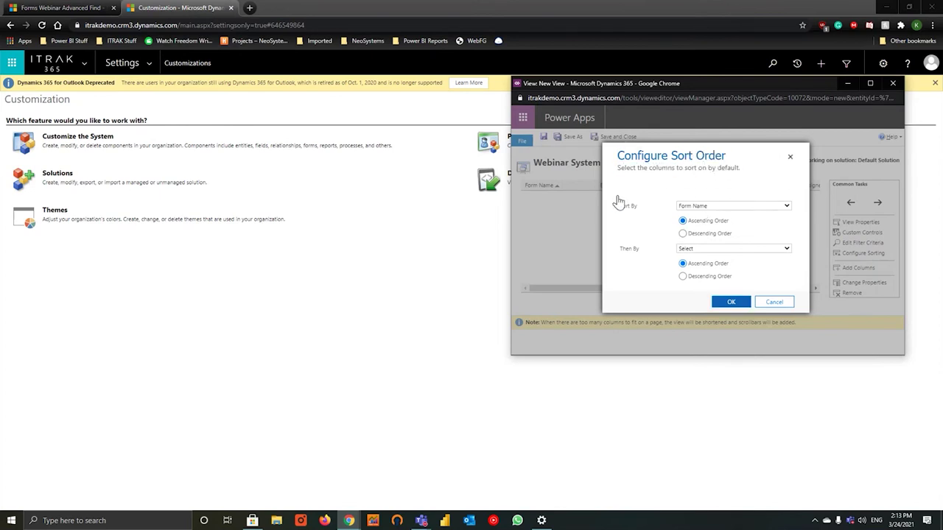
click(707, 250)
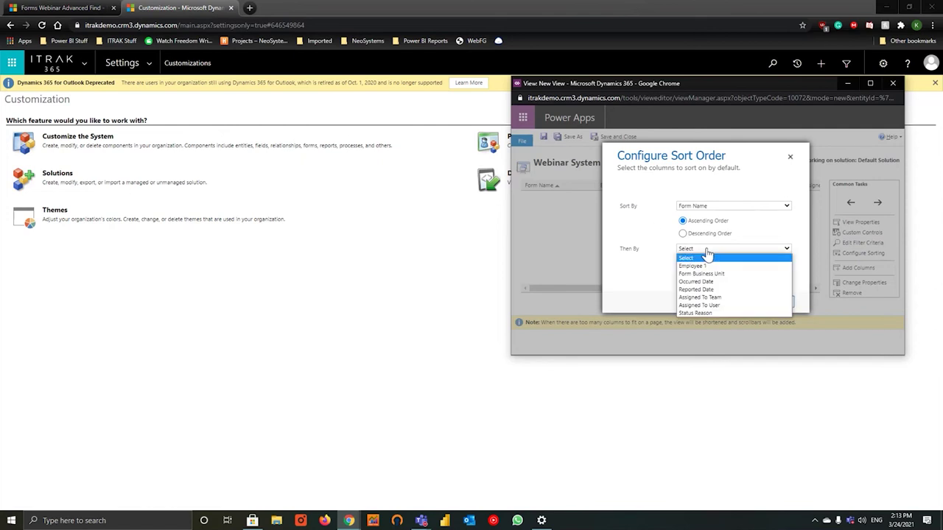
click(702, 266)
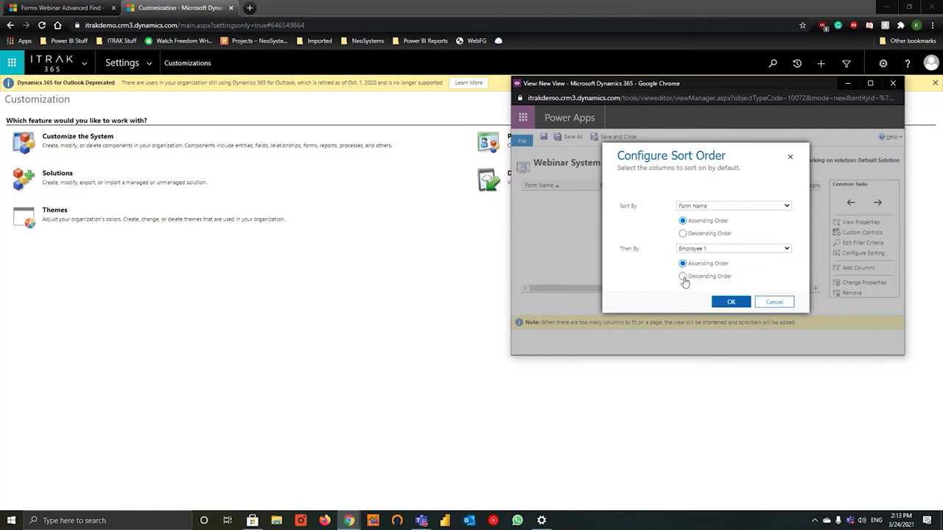
click(711, 206)
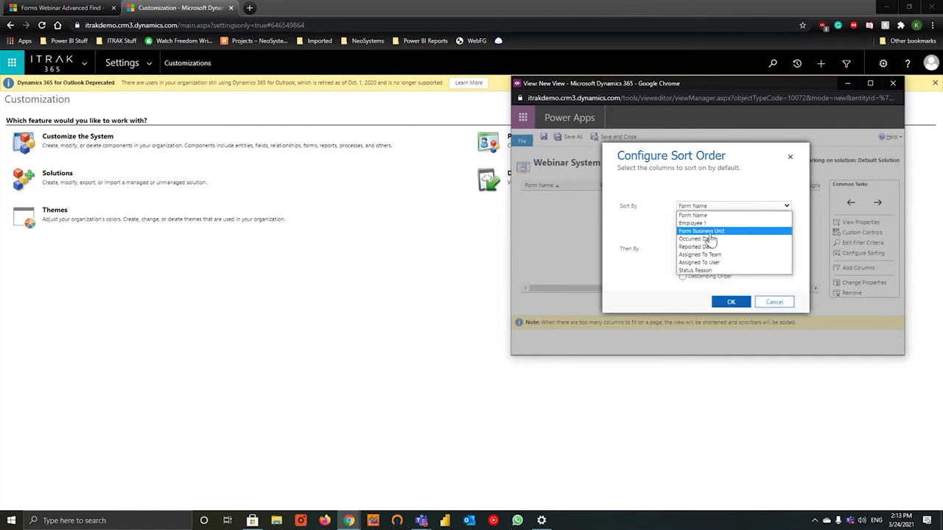
click(712, 230)
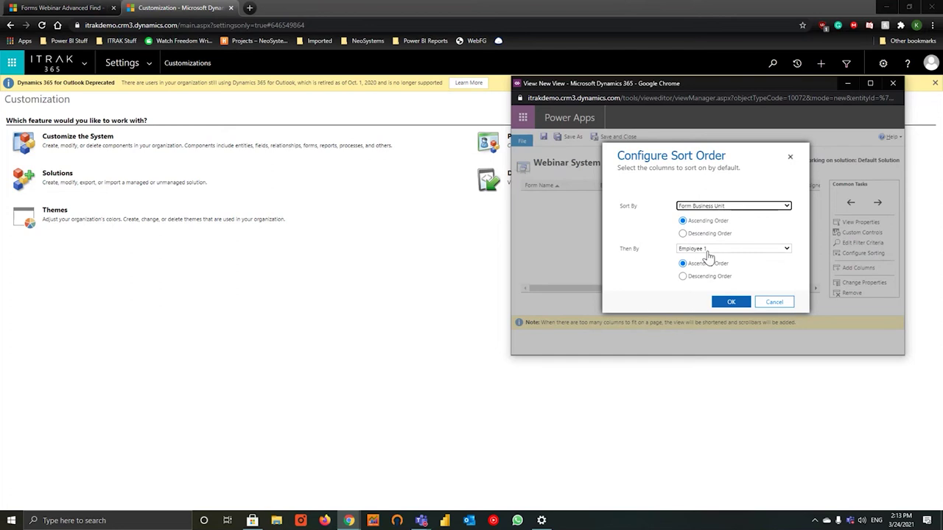
click(740, 206)
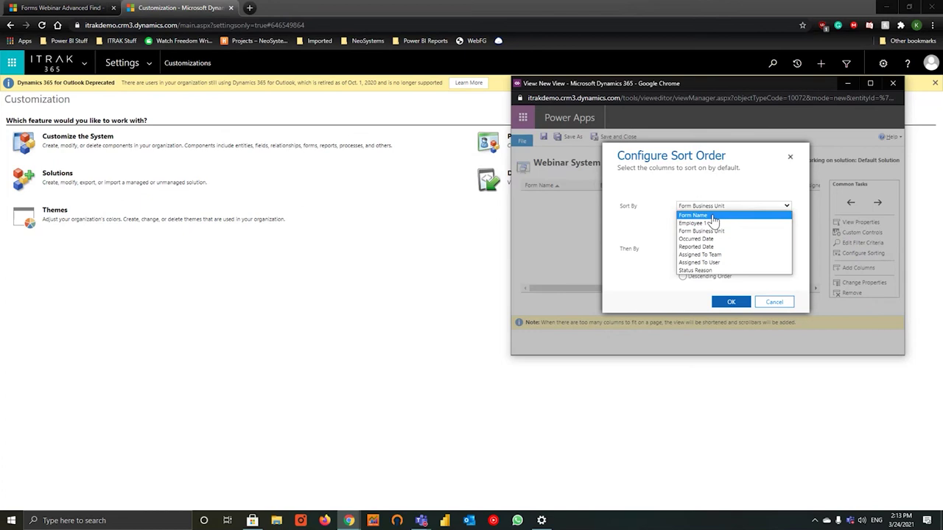
click(712, 216)
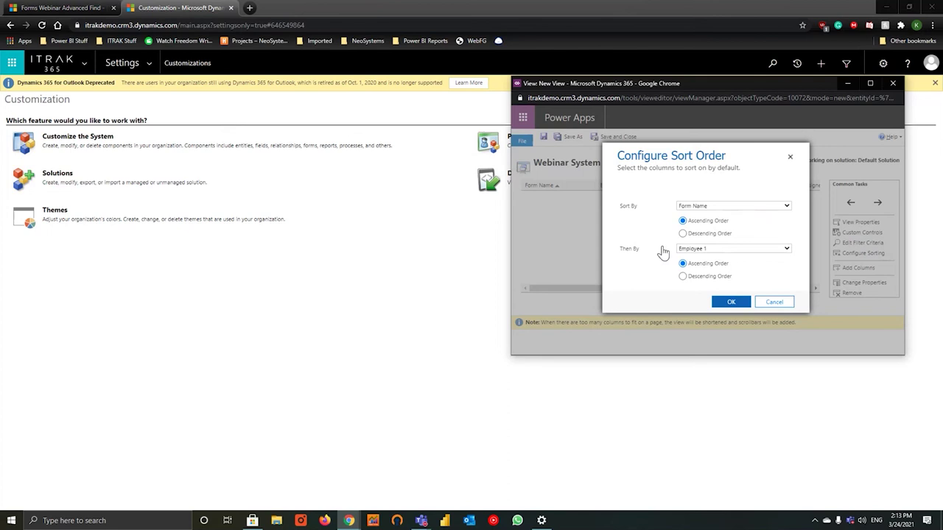
click(732, 303)
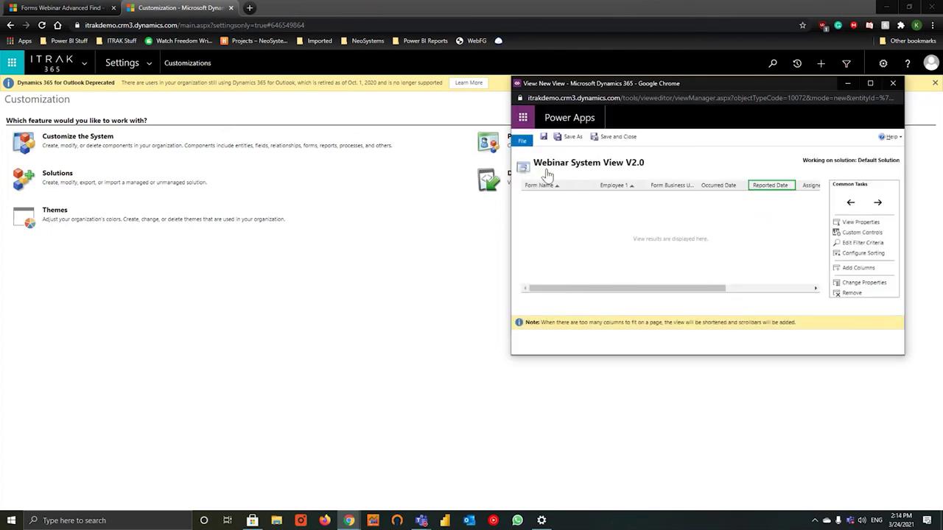
- Remove the Assigned To User column from Webinar System View V2.0 and save and close the view
drag(712, 288, 806, 289)
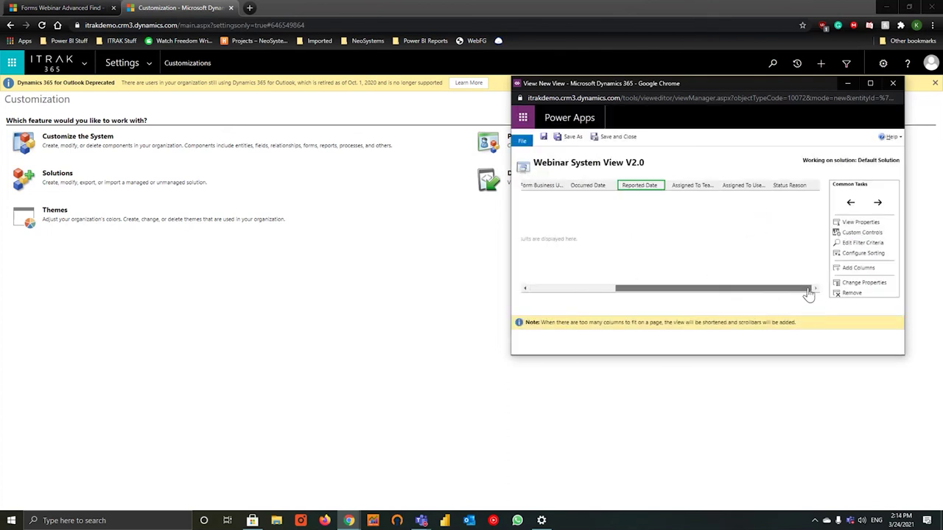
click(744, 185)
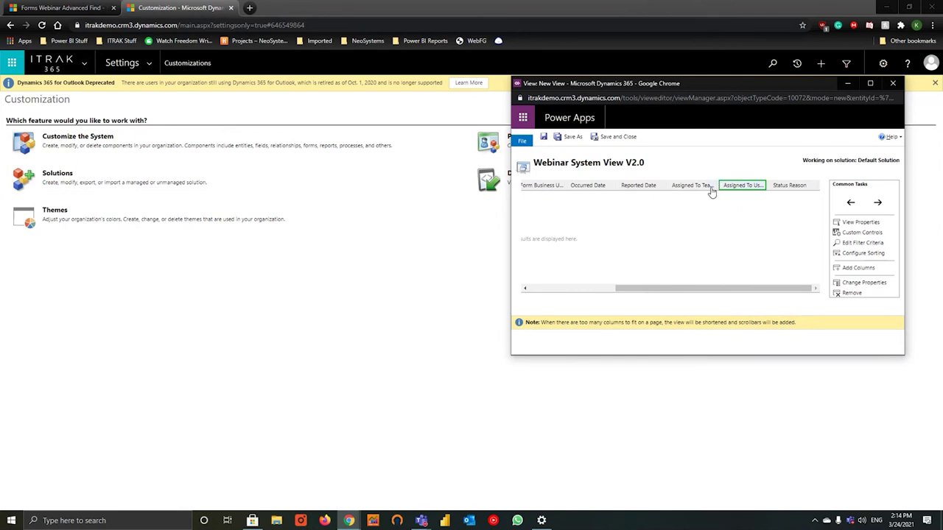
click(851, 294)
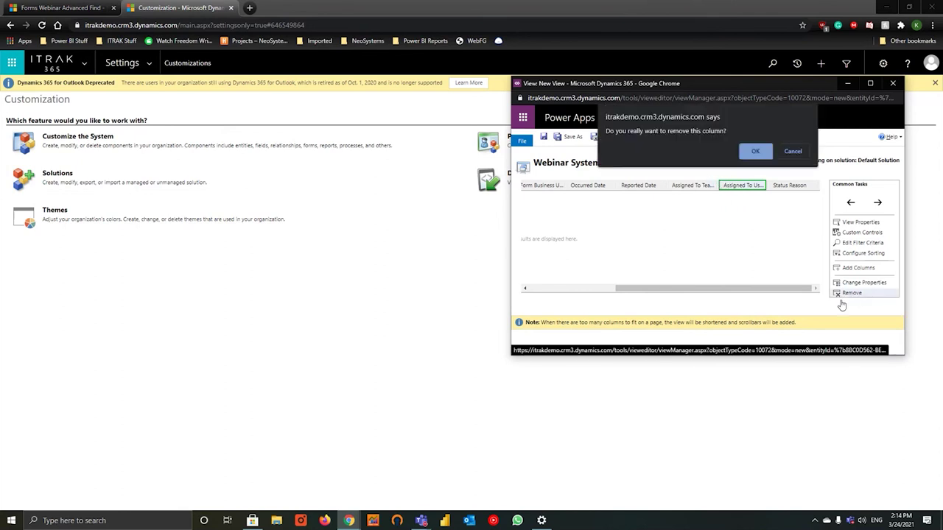
click(756, 151)
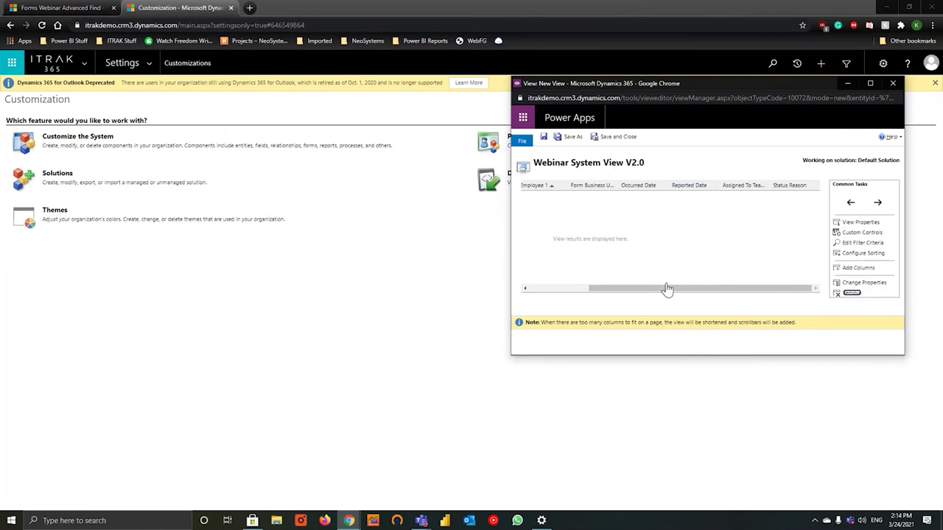
drag(666, 288, 597, 292)
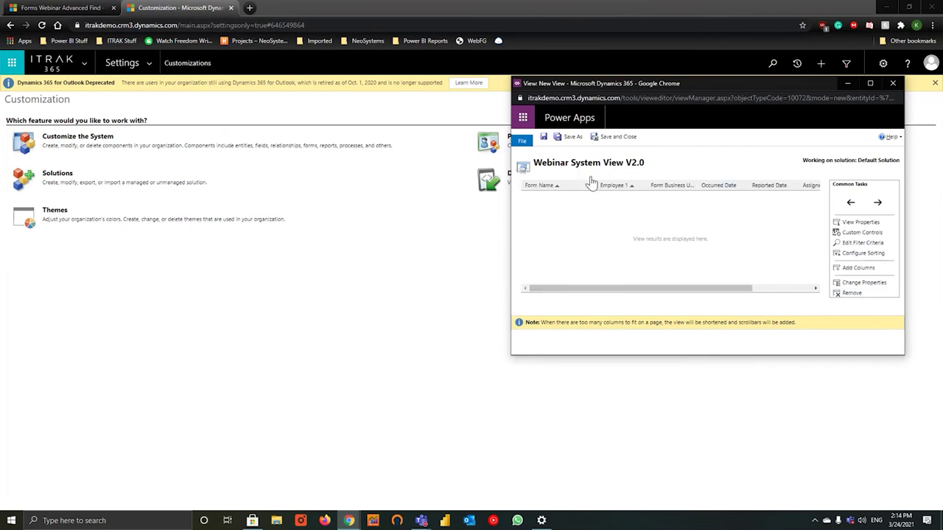
click(608, 137)
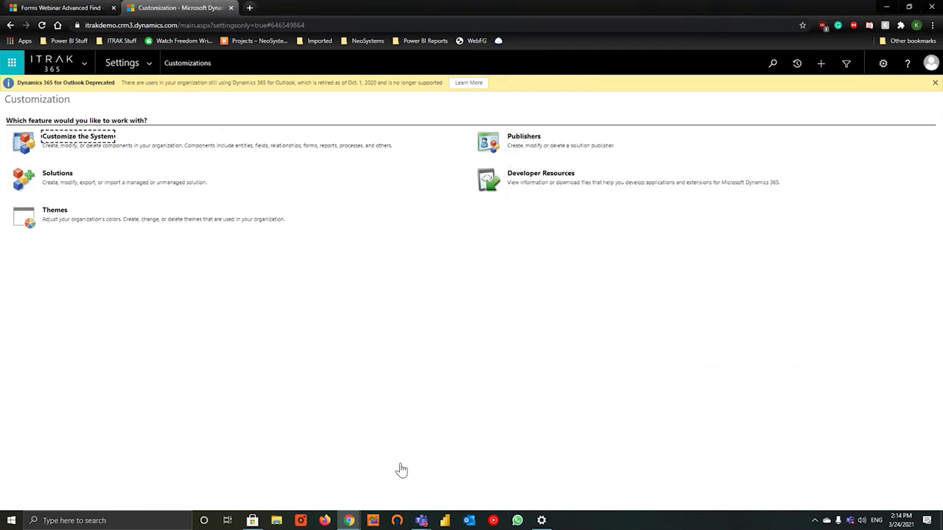
- Return to the Default Solution window and deactivate the old Form view named Webinar System View
mouse_move(348, 519)
click(450, 479)
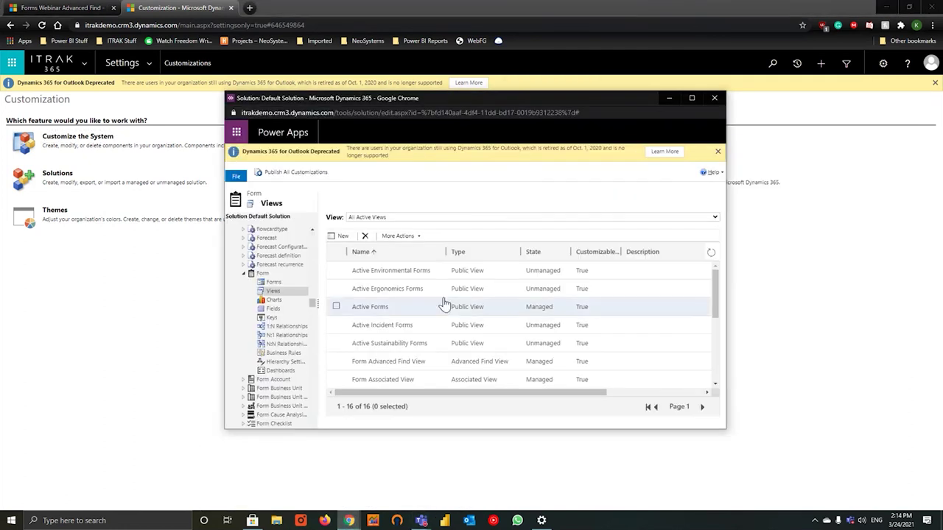
scroll(479, 295, down, 3)
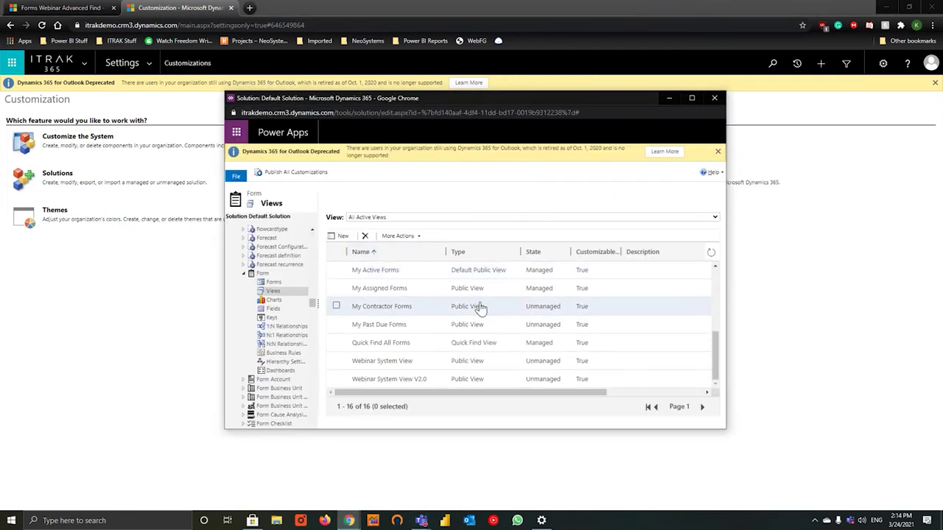
click(486, 367)
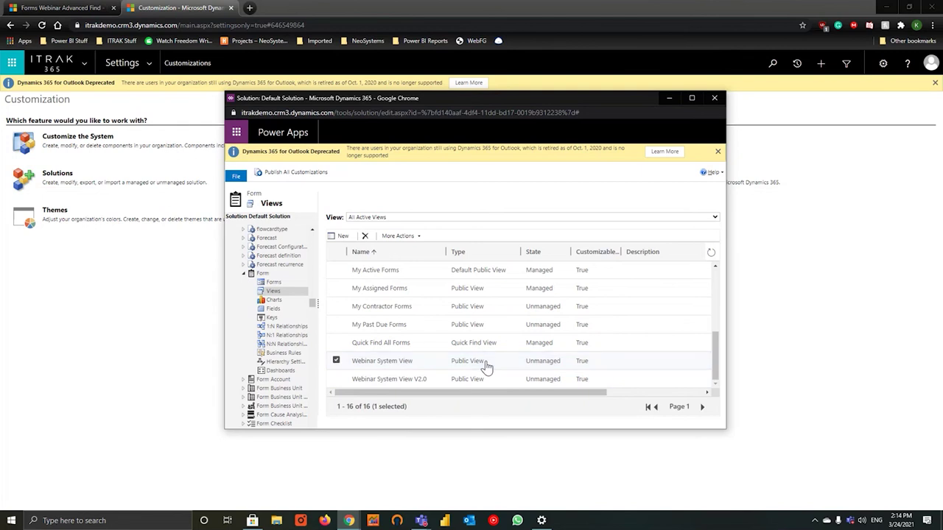
click(402, 236)
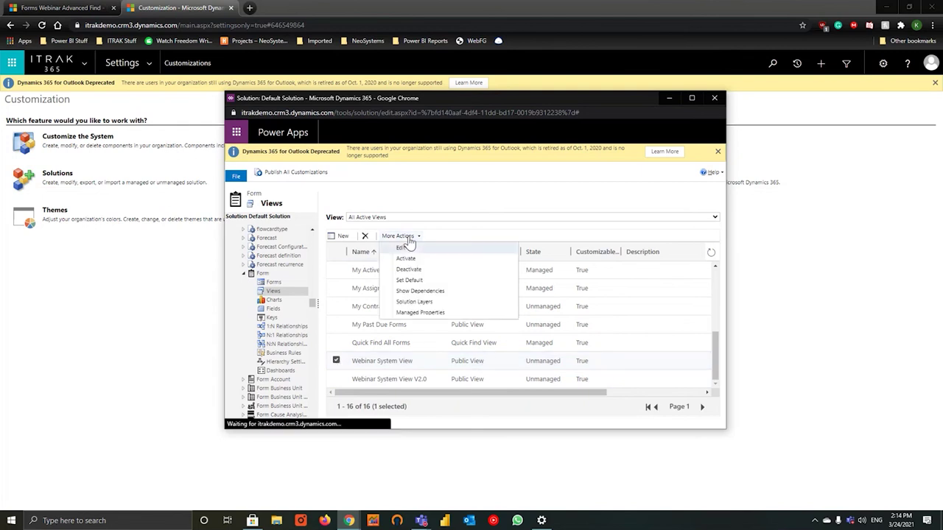
click(429, 272)
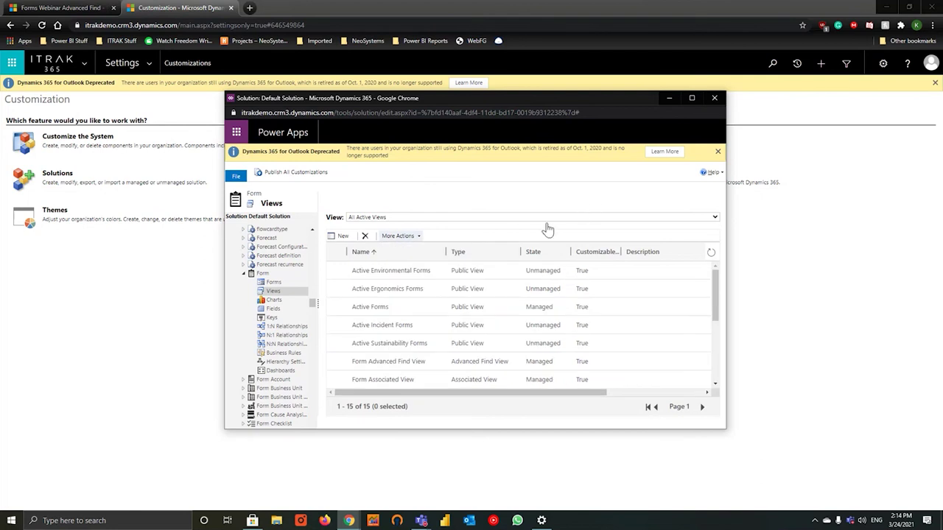
- Review the active Form views and examine the actions available for Webinar System View V2.0
scroll(447, 316, down, 3)
scroll(457, 338, up, 3)
scroll(526, 324, down, 3)
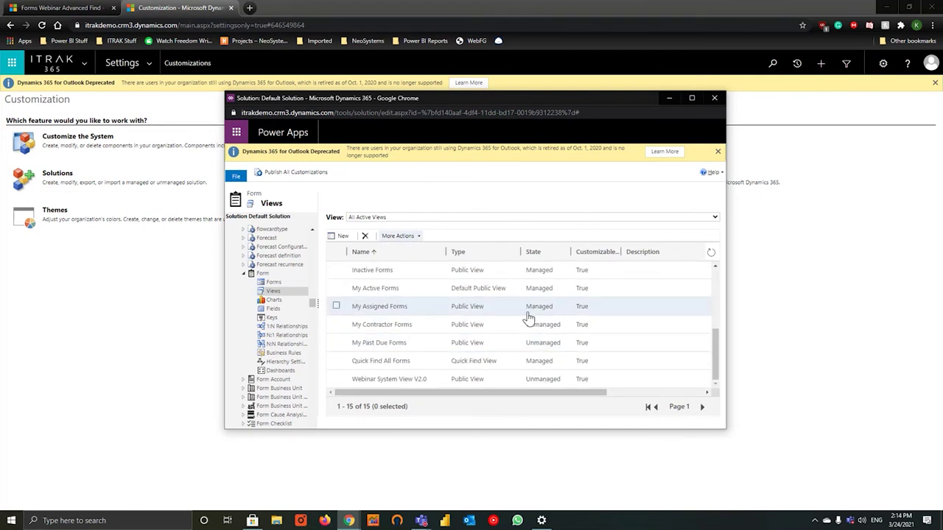
scroll(496, 324, up, 1)
scroll(496, 325, down, 2)
click(467, 380)
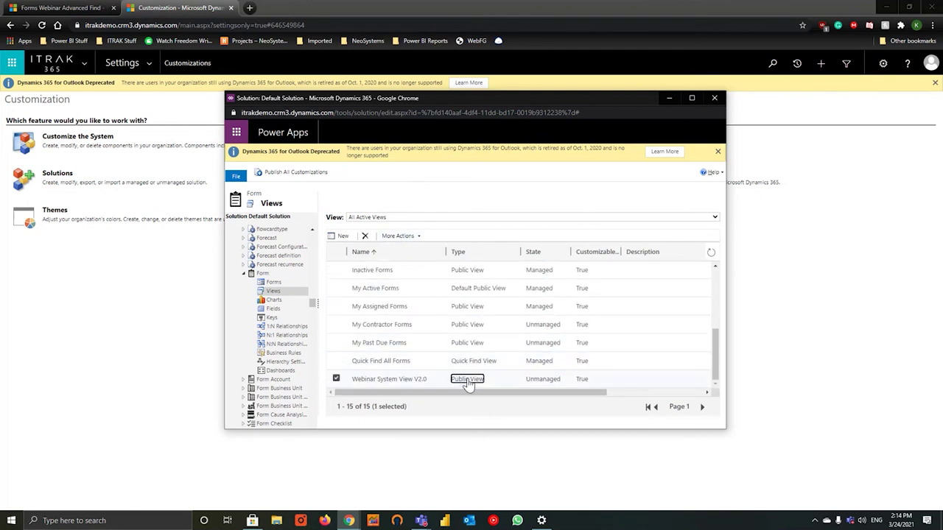
click(398, 238)
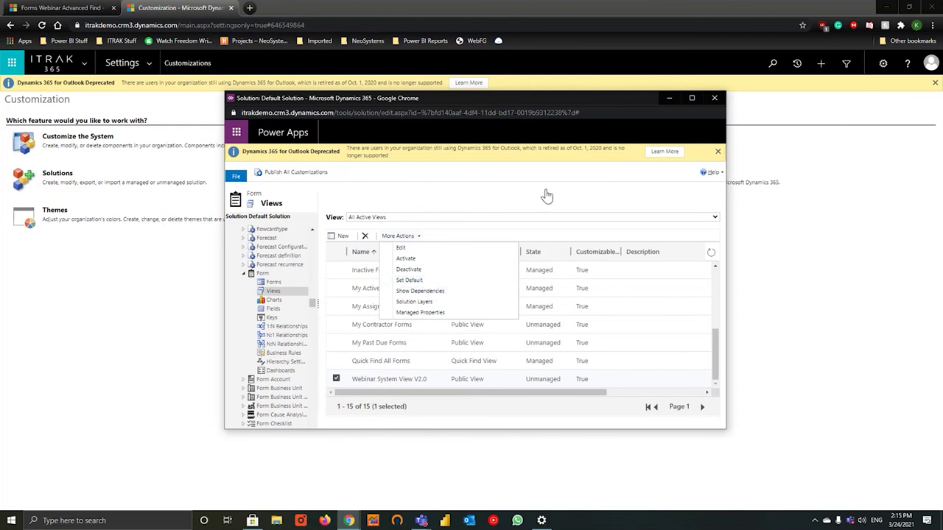
click(510, 236)
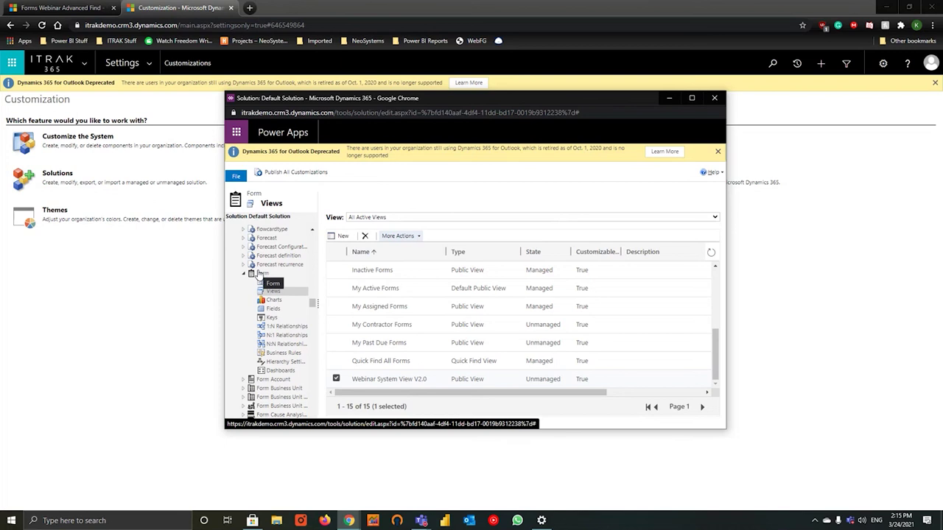
- Open the Form entity's information page in the Default Solution
scroll(304, 309, down, 2)
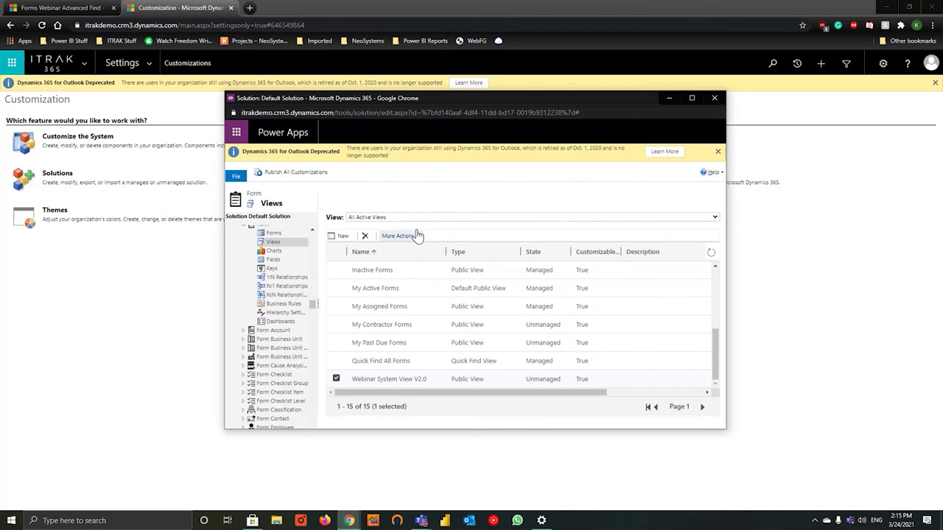
scroll(278, 331, up, 2)
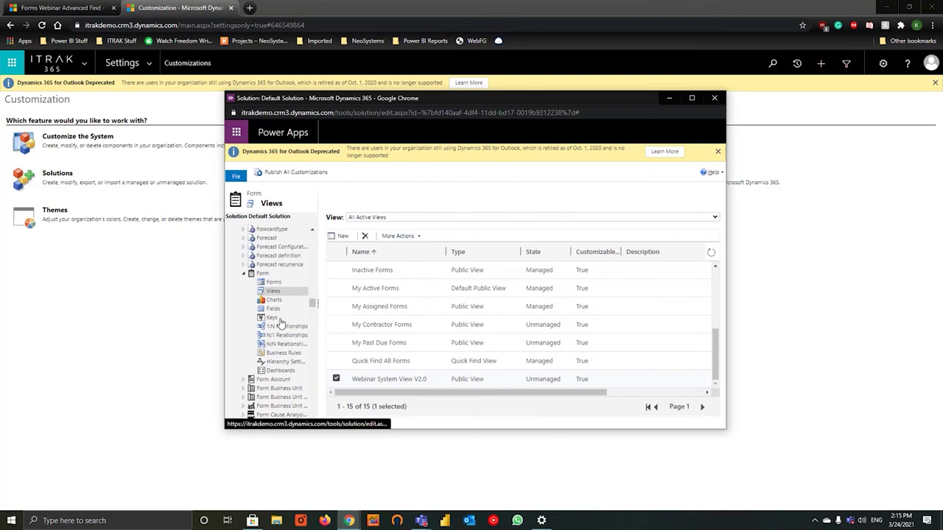
click(261, 275)
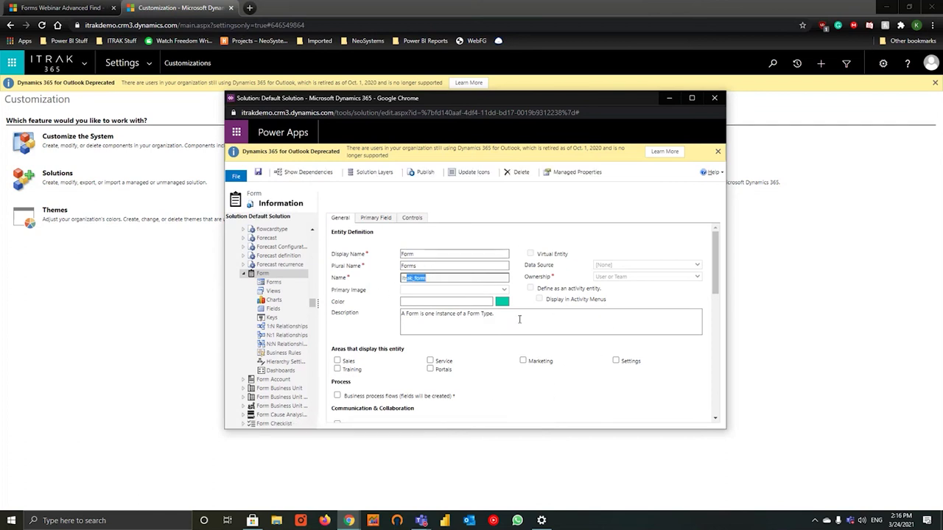
click(420, 173)
click(57, 175)
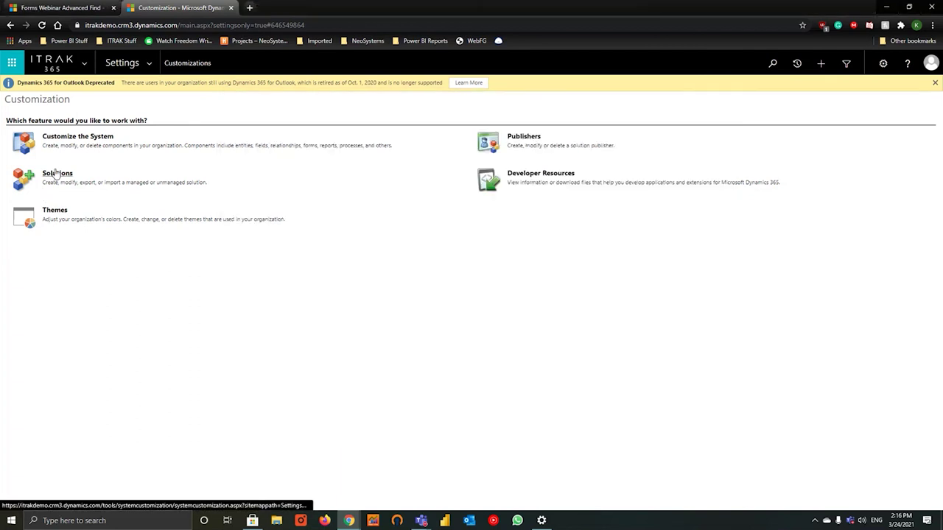
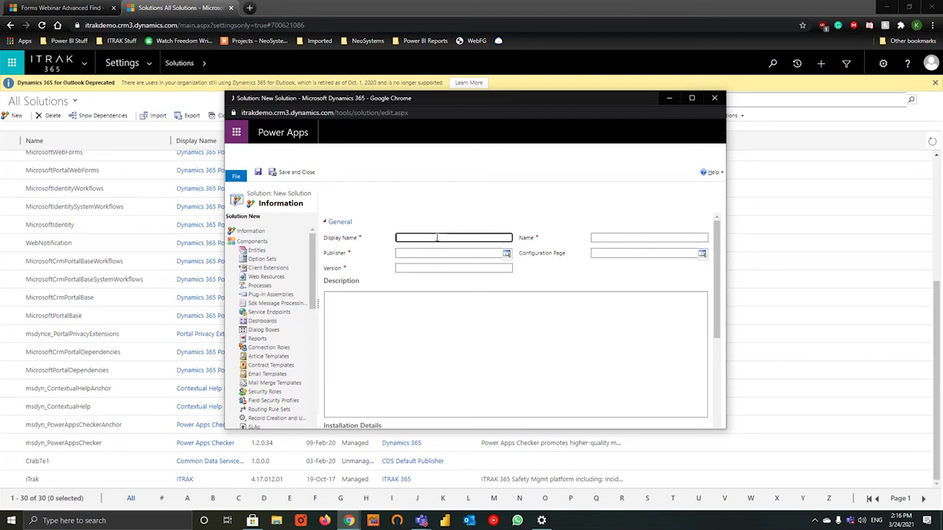
text(Kassems So)
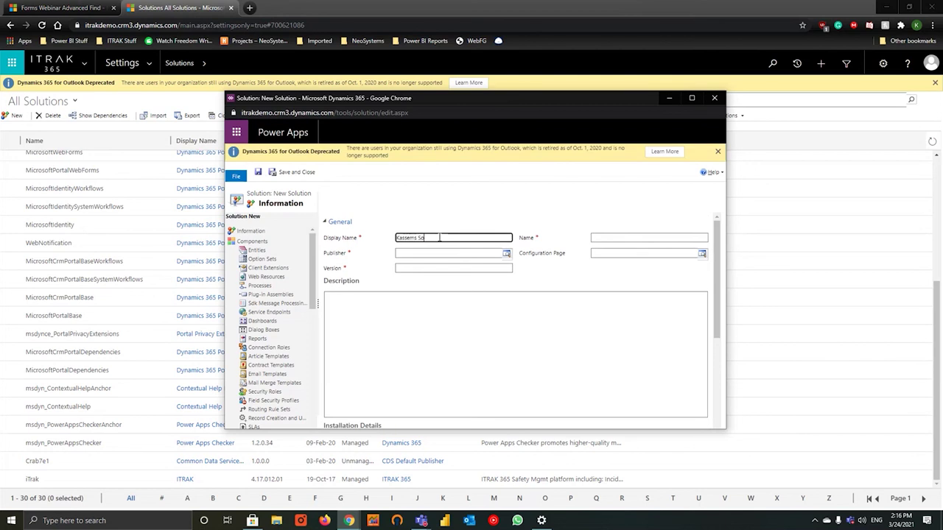
text(ltion to make changes)
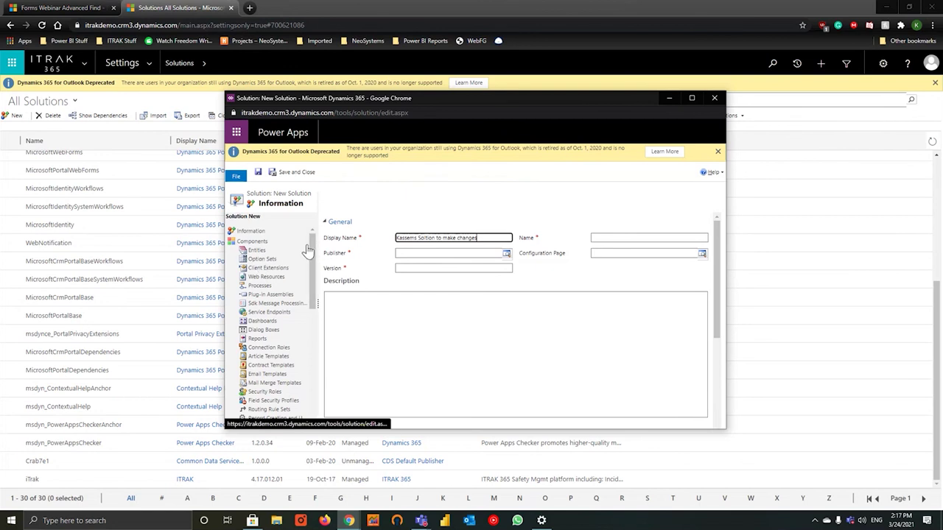
scroll(283, 281, down, 5)
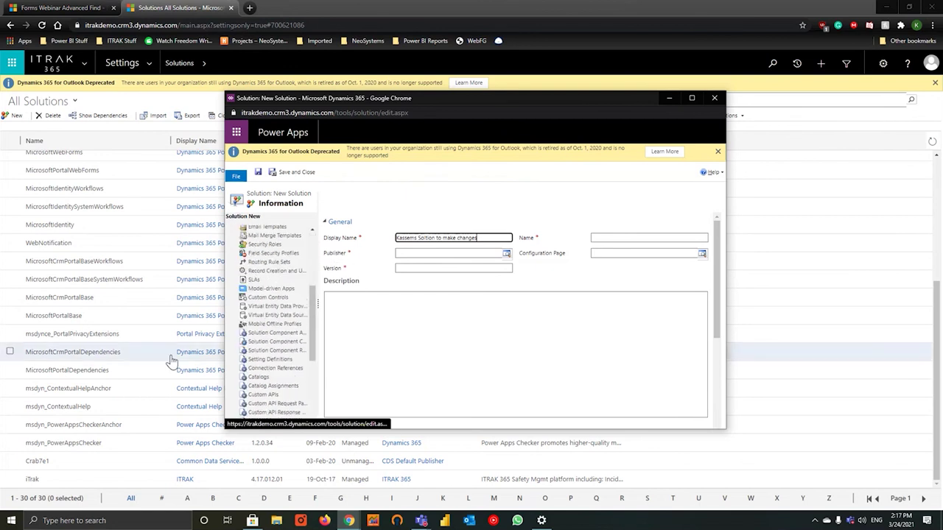
click(715, 98)
click(518, 168)
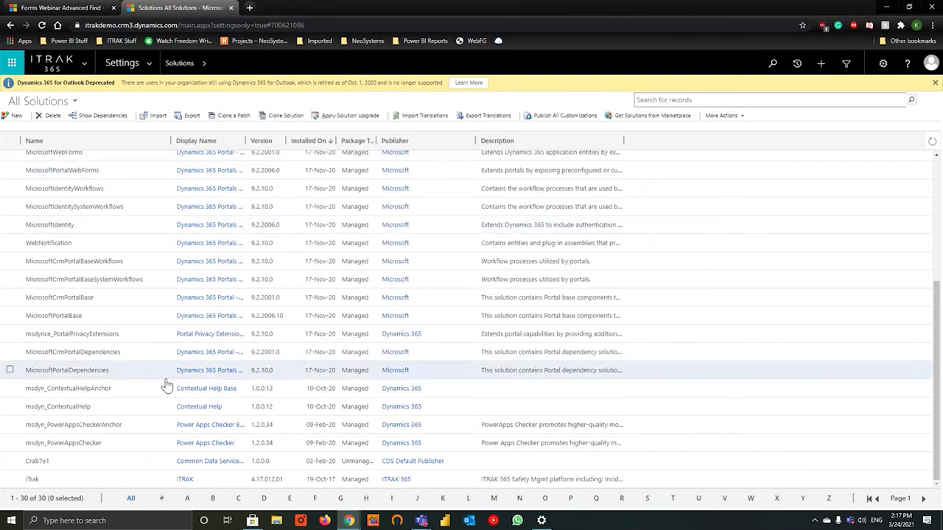
- Return to the Form entity in the Default Solution window and publish its customizations, waiting for the unresponsive pages
key(alt+Tab)
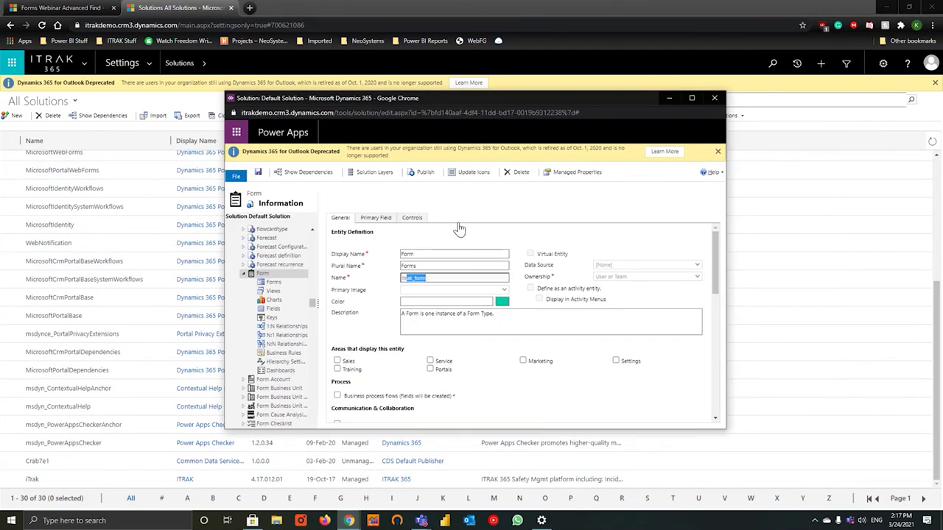
click(504, 253)
click(430, 178)
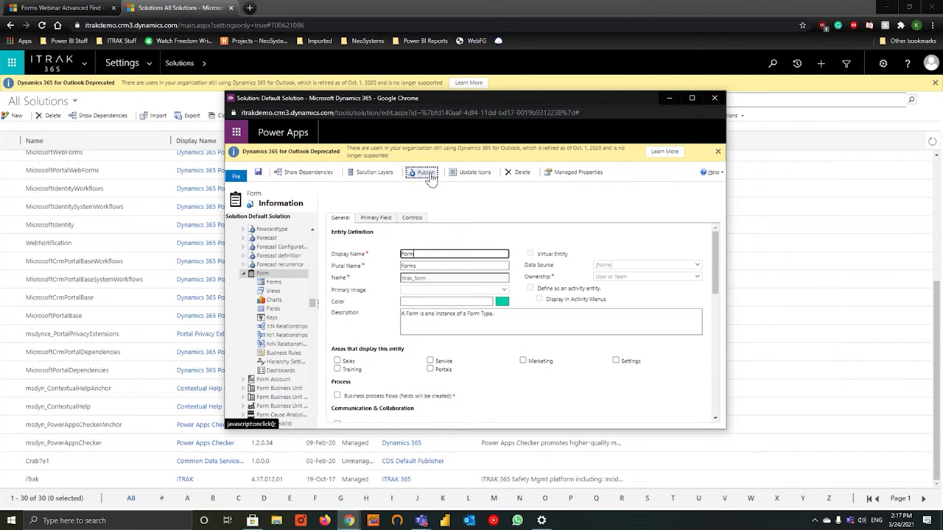
click(427, 179)
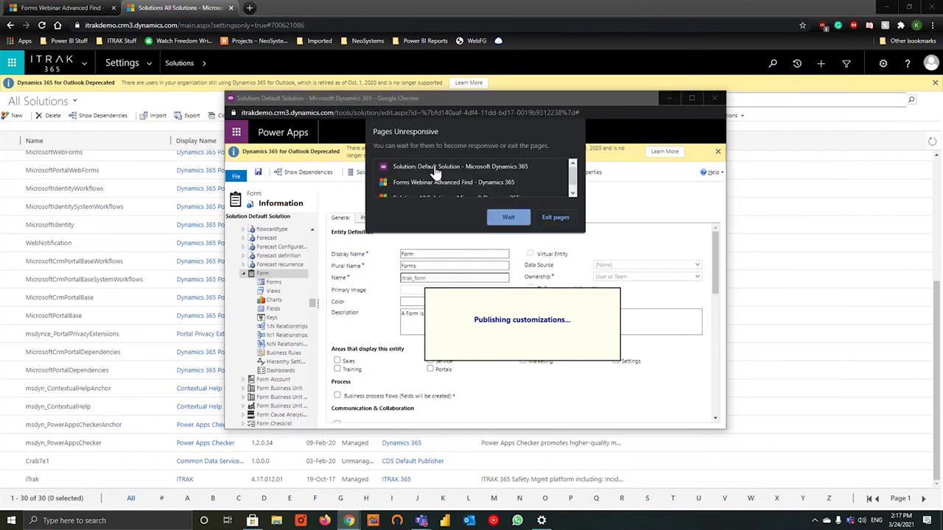
click(492, 219)
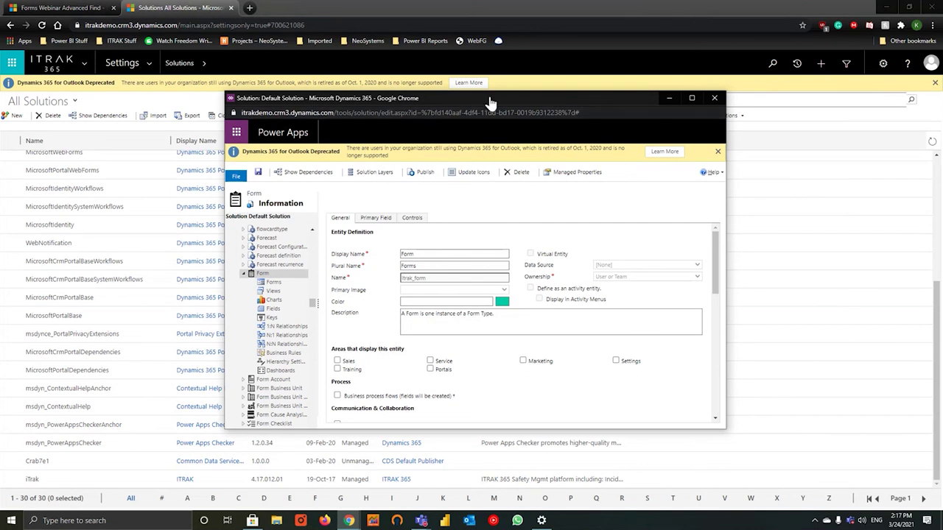
- Reload the Forms page in ITRAK 365 Hub and check its available system views for Webinar System View V2.0
click(206, 107)
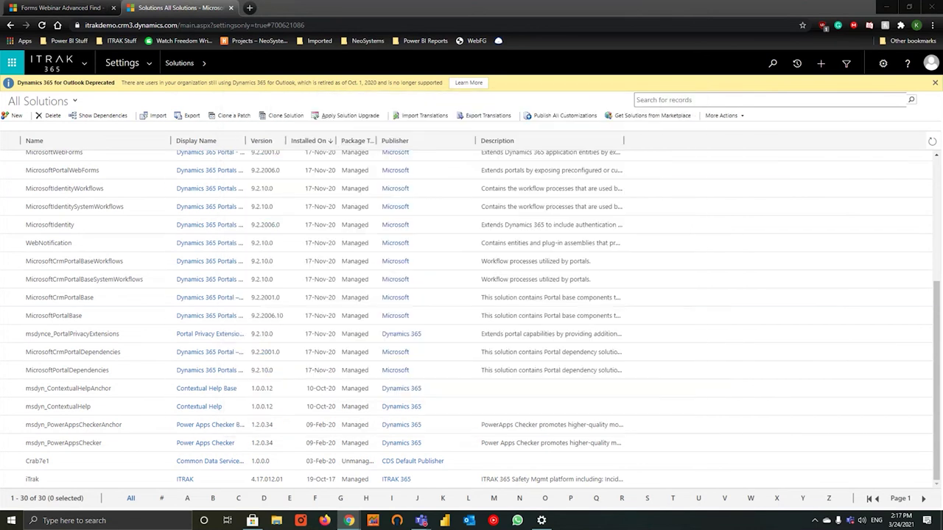
click(66, 9)
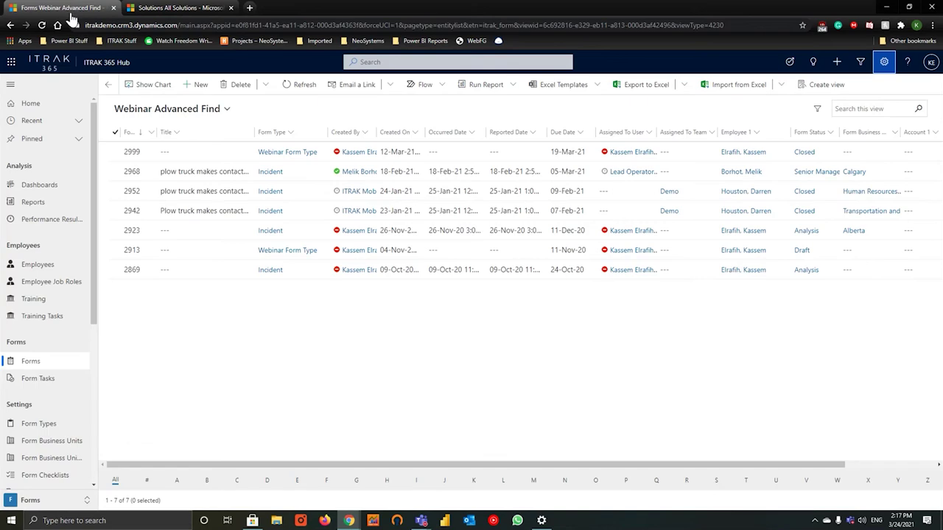
click(174, 111)
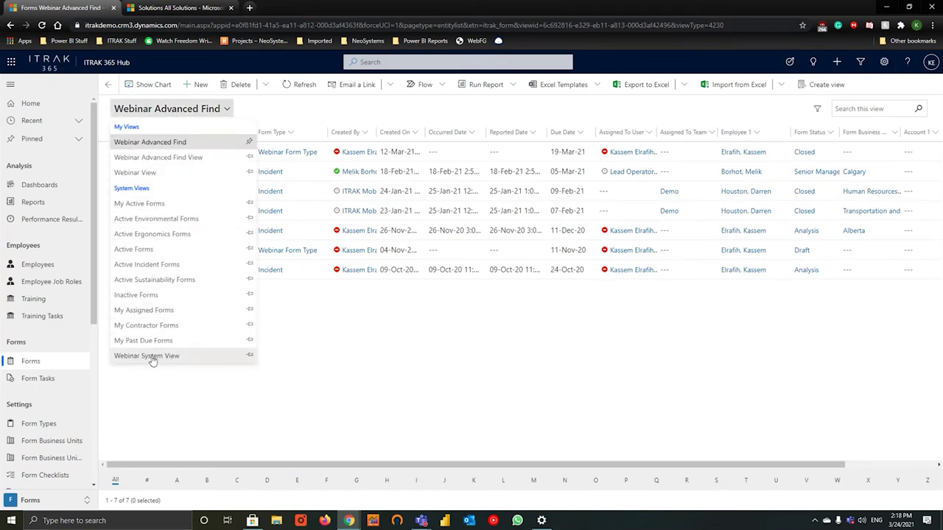
click(43, 25)
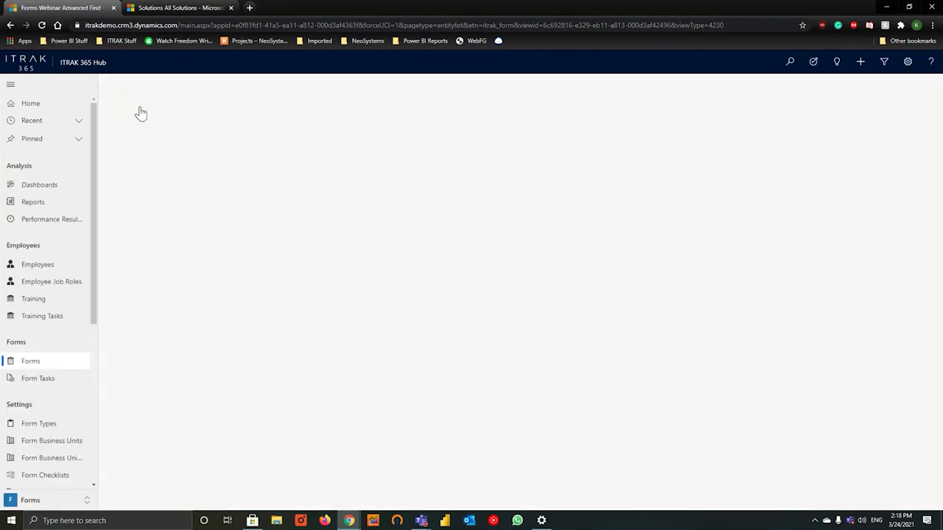
click(198, 112)
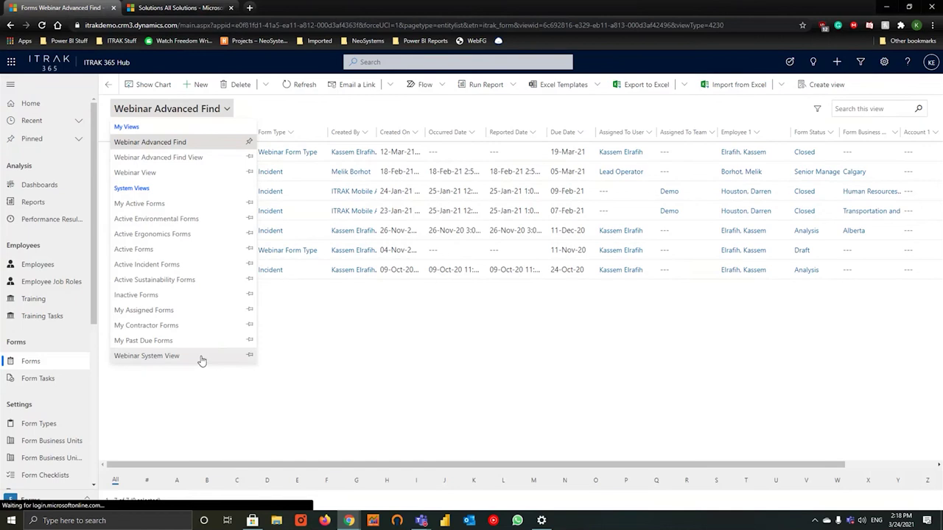
click(223, 118)
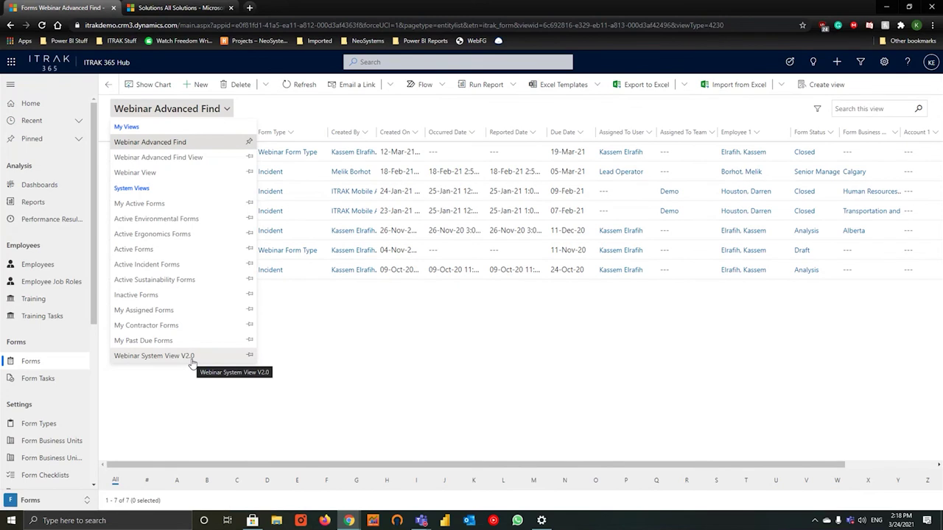
click(439, 370)
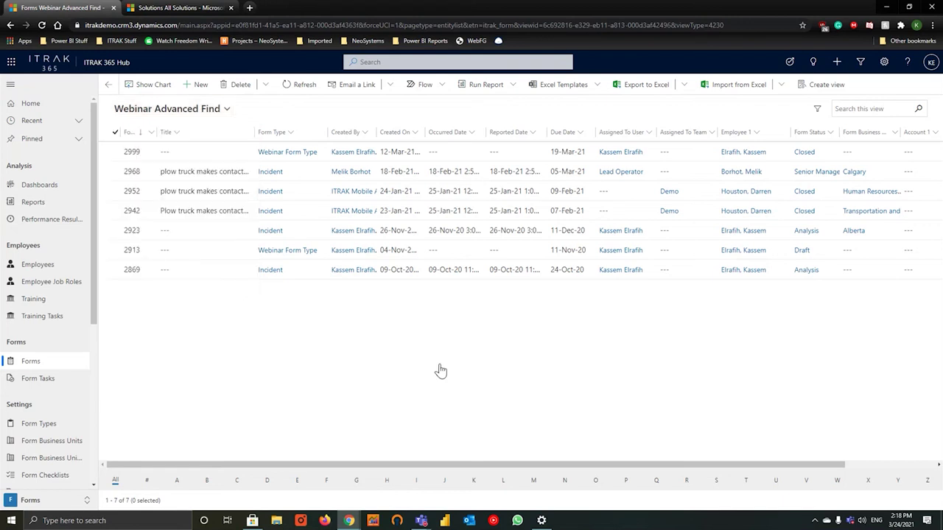
- Open the ITRAK Demo portal at itrakdemo.azurewebsites.net in a new browser tab and display its list of existing forms
click(250, 7)
text(itrakdemo.az)
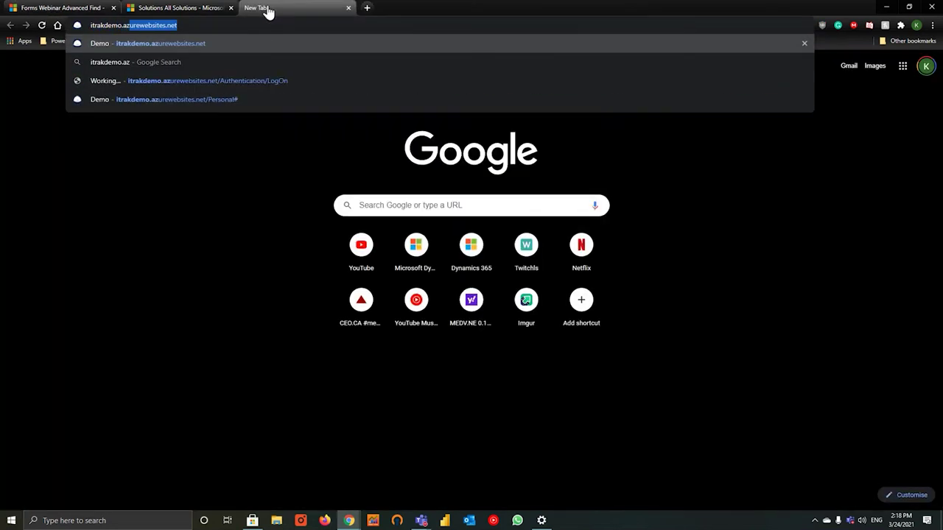
key(Return)
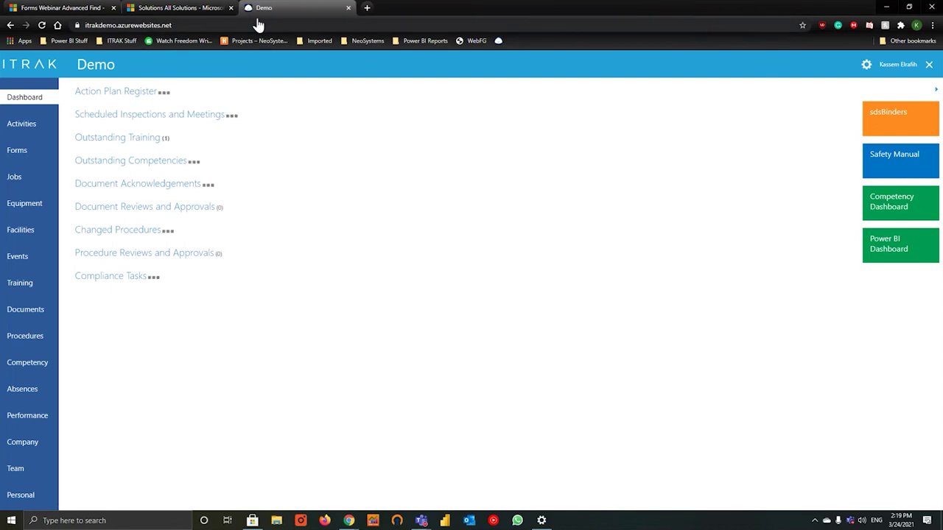
click(35, 158)
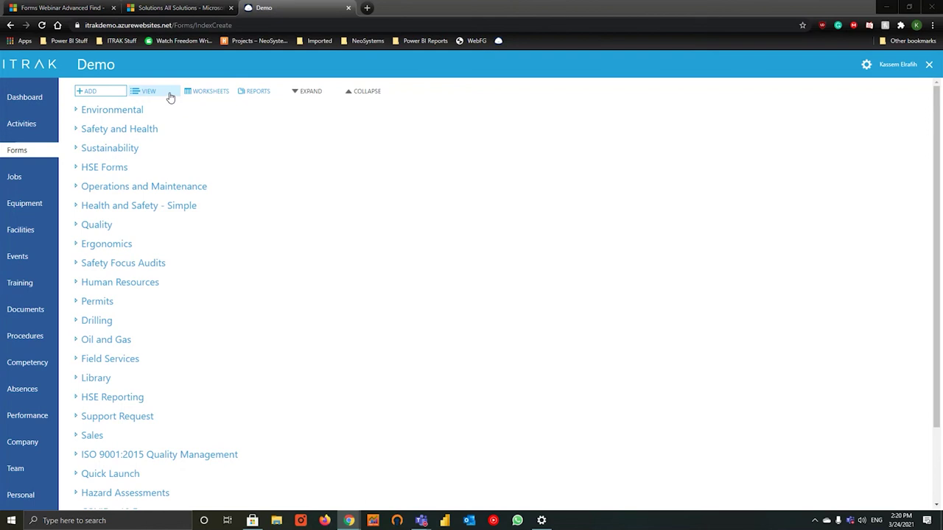
click(171, 96)
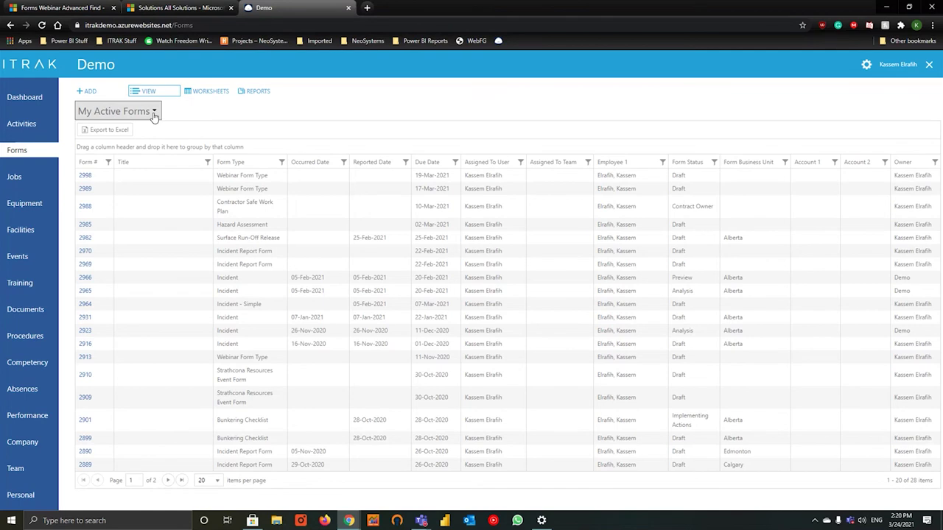
- Compare the form views offered in the portal with the personal and system Forms views in ITRAK 365 Hub
click(154, 114)
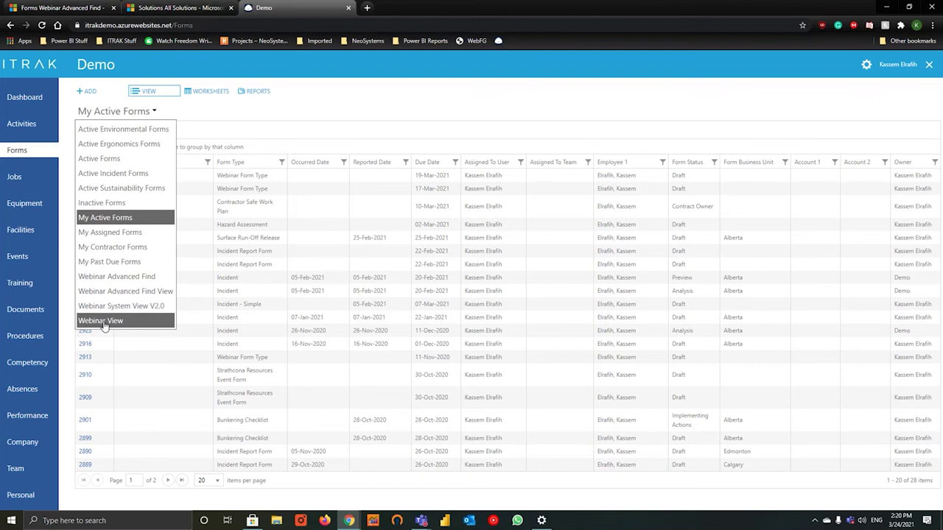
click(45, 8)
click(172, 110)
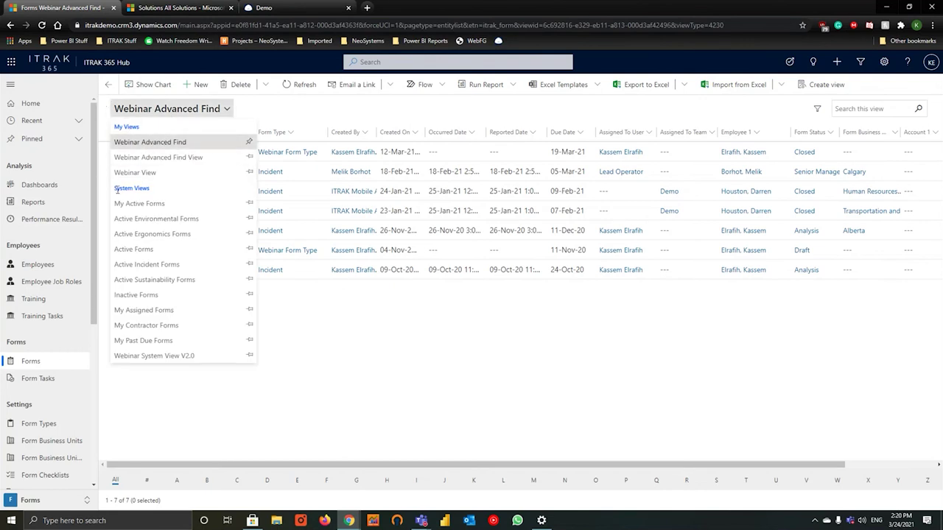
- Return to the Demo portal, show its forms in Webinar System View V2.0, and check the list of available views
click(260, 9)
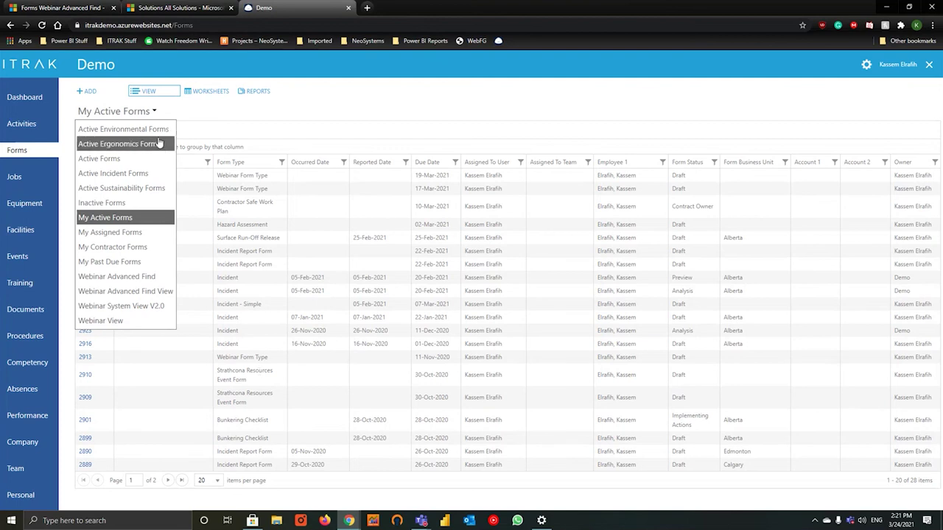
click(119, 309)
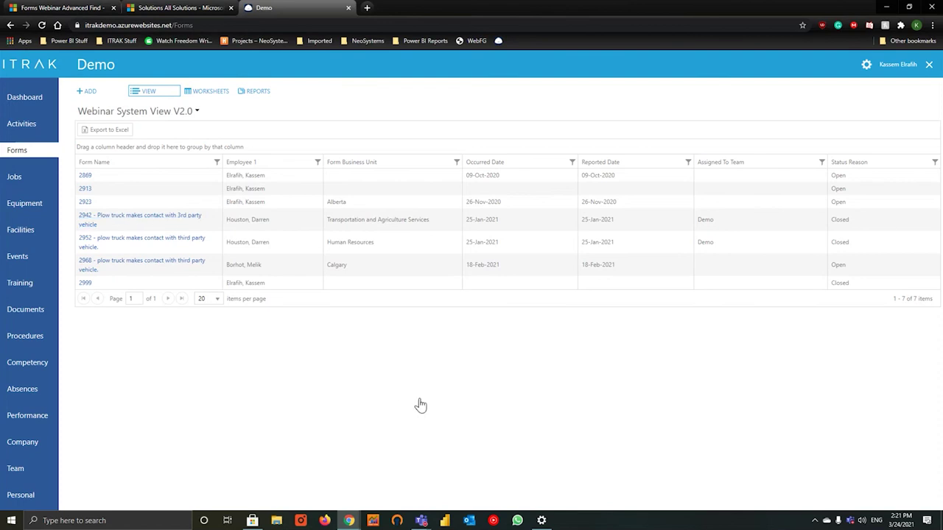
click(157, 118)
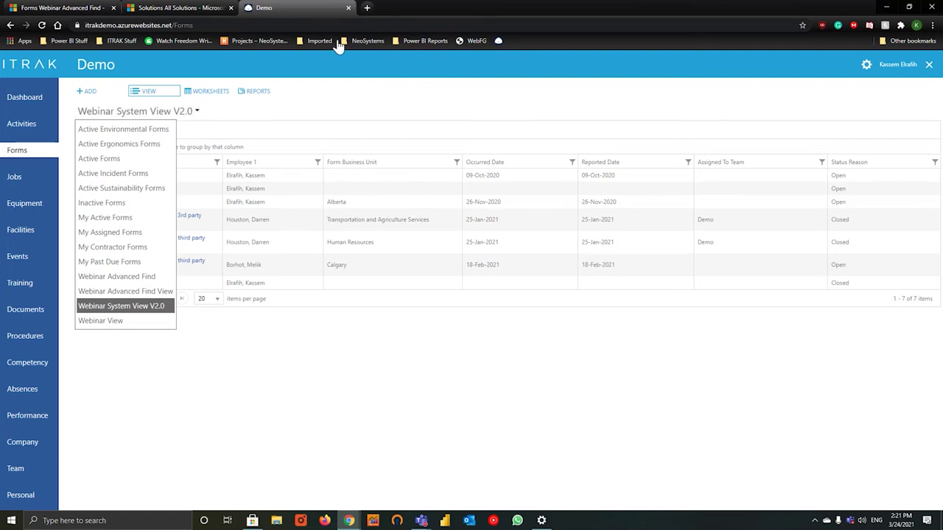
- Open the itrak365.com website in a new browser tab and dismiss its cookie notice
click(366, 9)
text(itrak365)
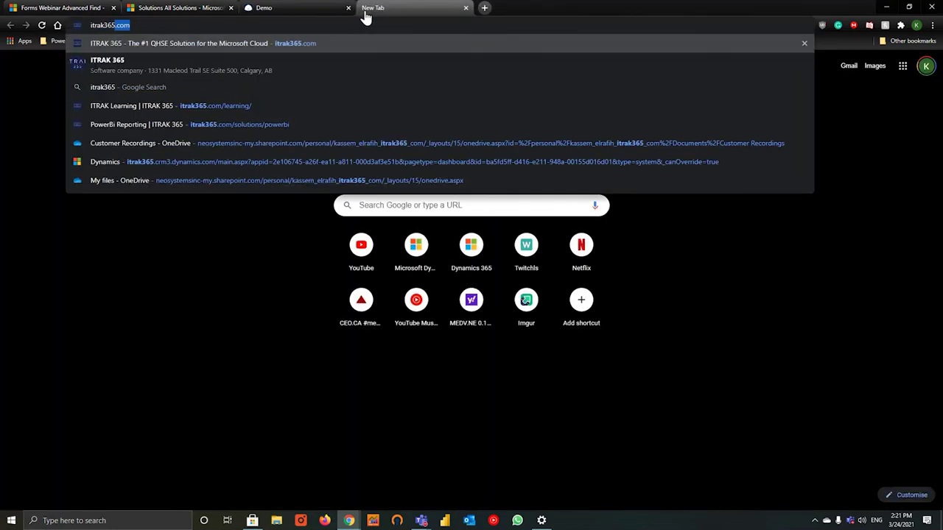
key(Return)
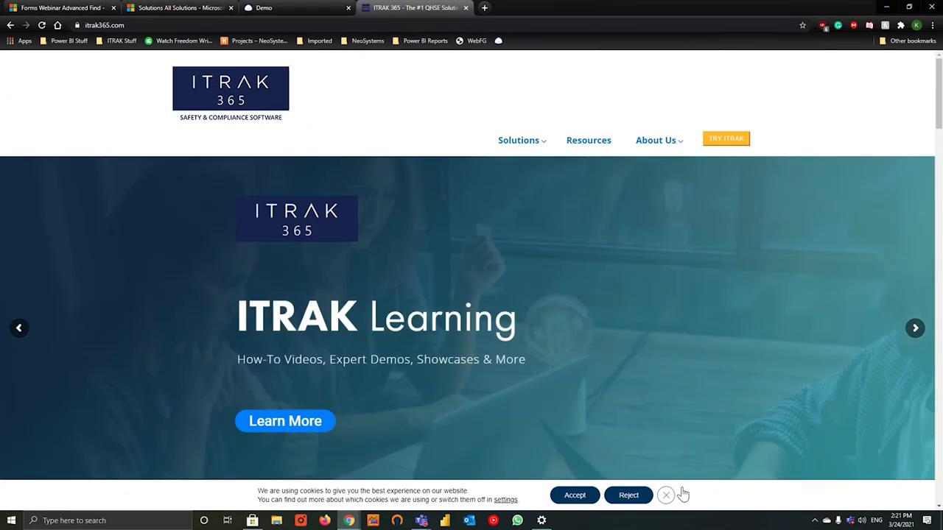
click(666, 494)
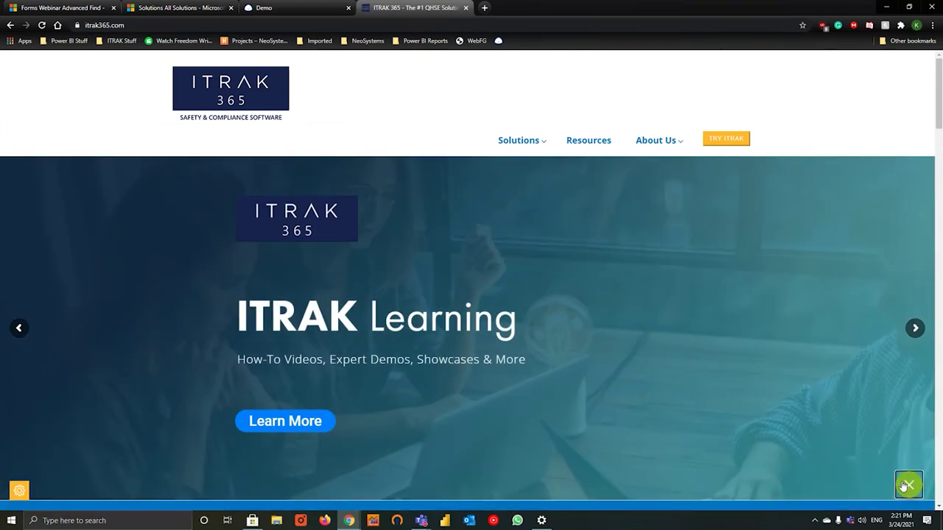
- Open the Live Chat form on the ITRAK 365 home page
scroll(814, 429, down, 4)
scroll(814, 429, down, 1)
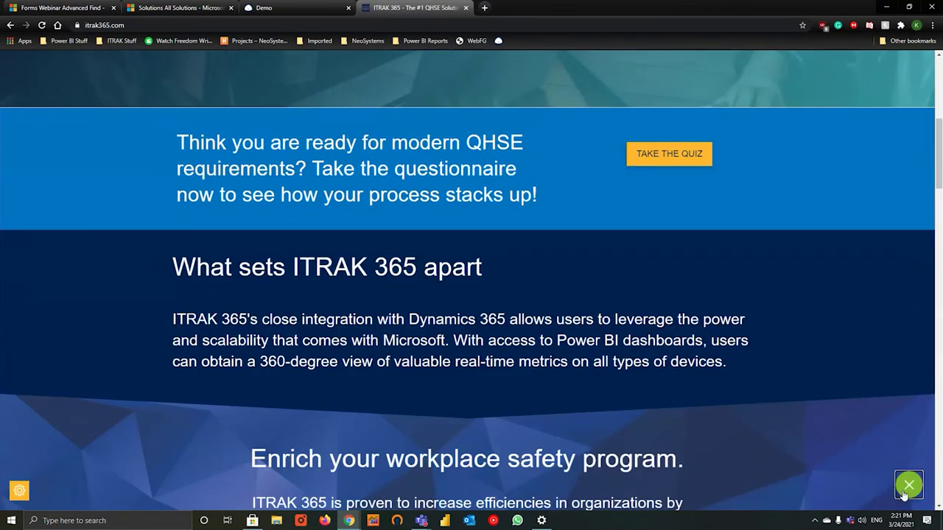
click(909, 485)
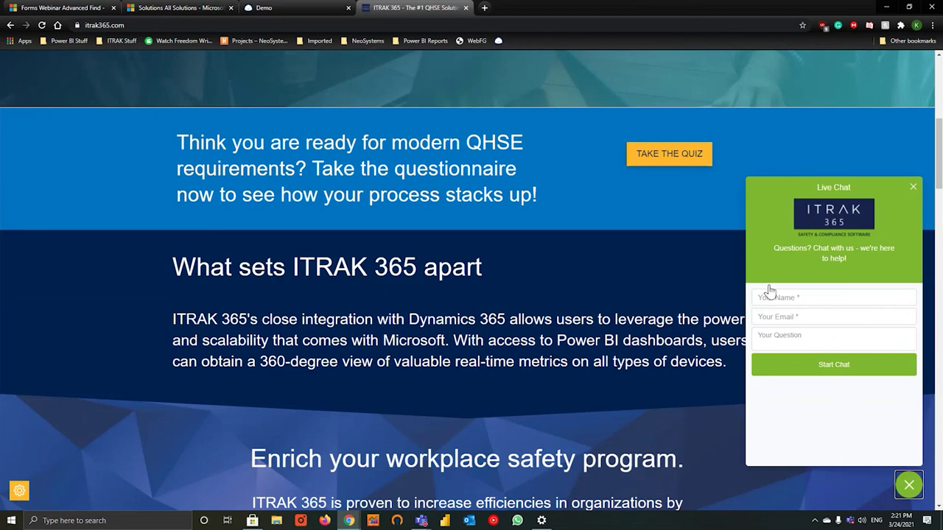
- Go to the ITRAK Learning page at itrak365.com/learning
click(473, 26)
text(lear)
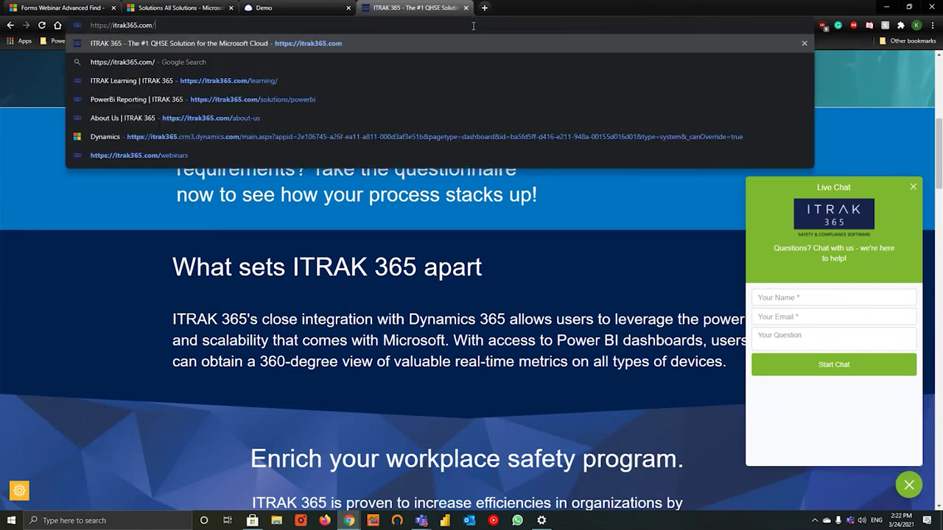
text(ning)
key(Return)
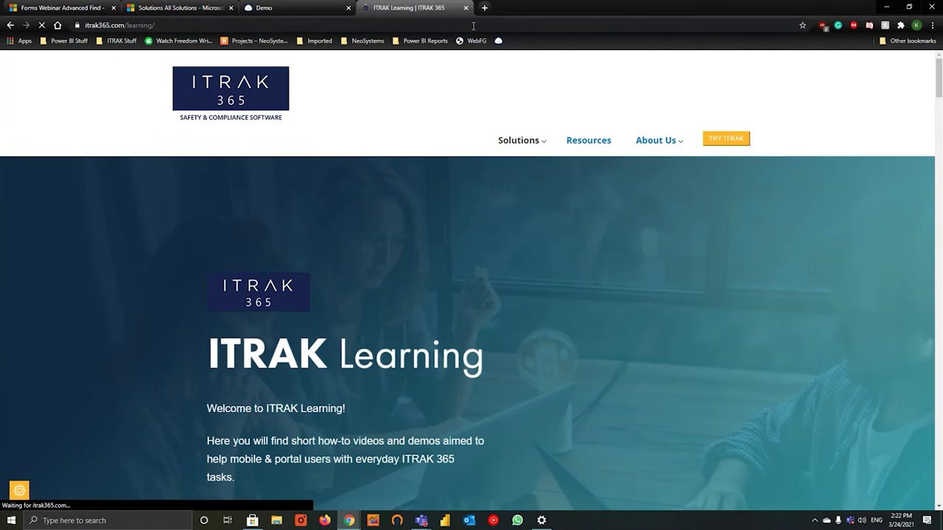
- Examine the ITRAK Learning video sections down to the support contact area, including Administration, Form Building, Expert Demos and Showcases
scroll(516, 238, down, 3)
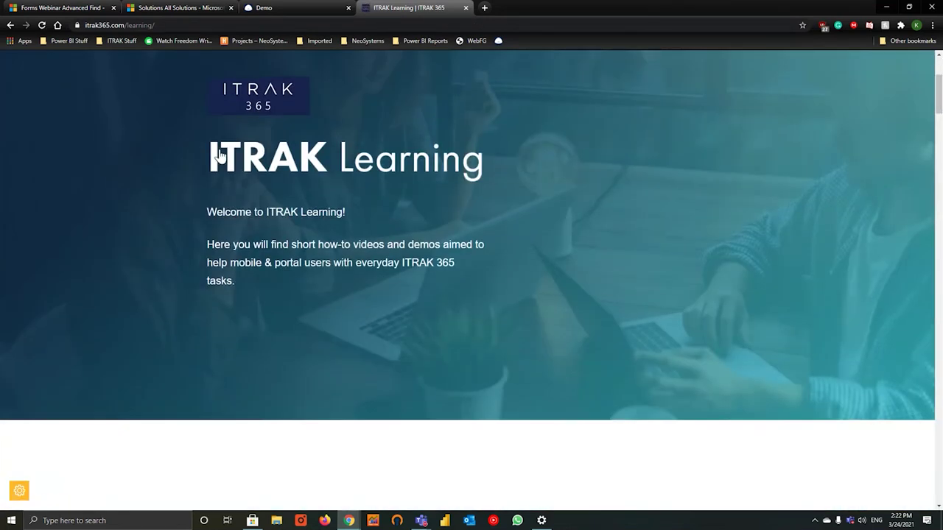
scroll(230, 100, down, 5)
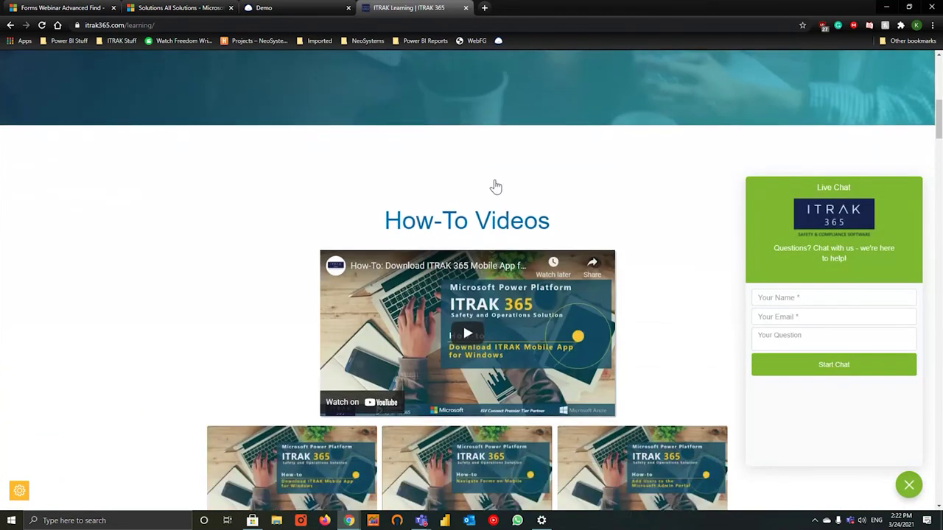
scroll(496, 187, down, 9)
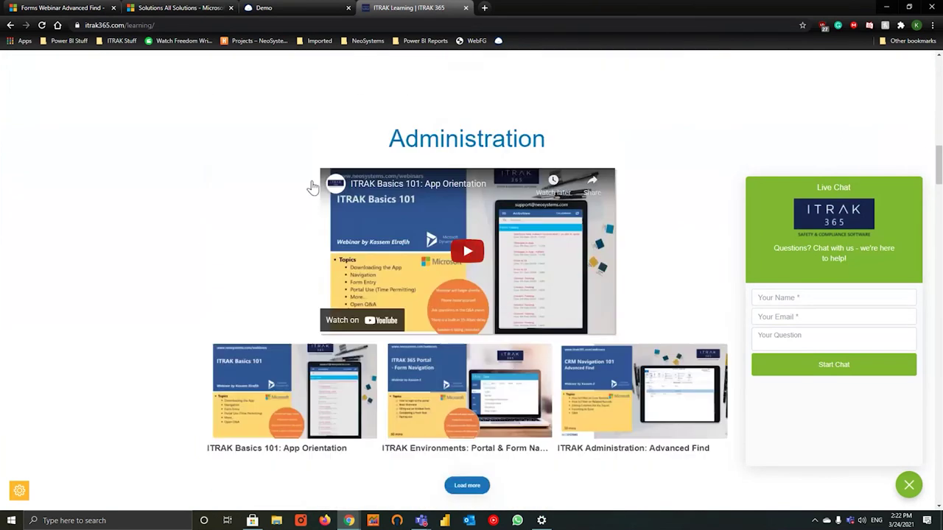
scroll(313, 187, down, 18)
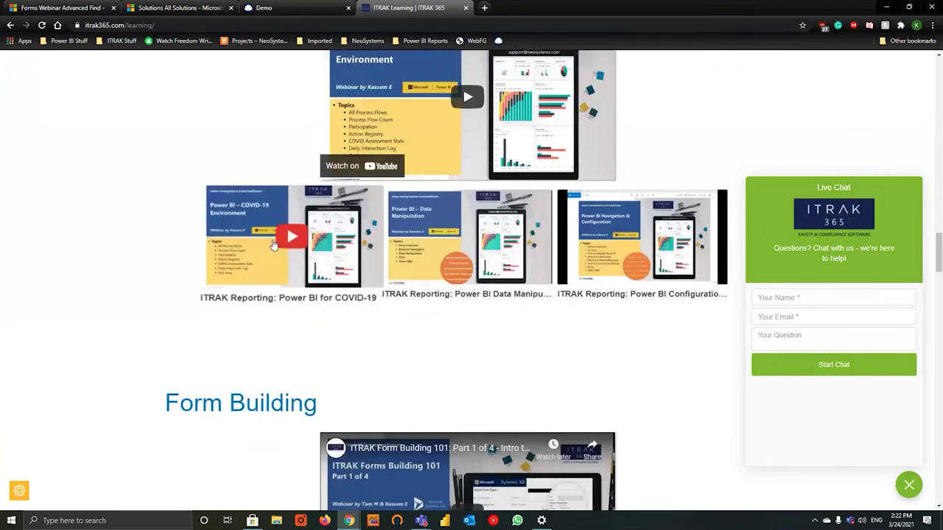
scroll(272, 245, down, 13)
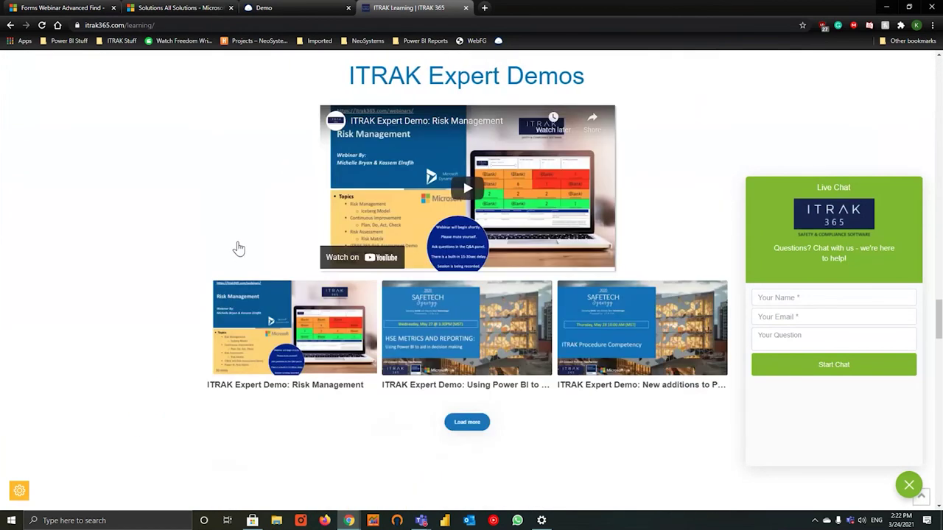
scroll(568, 332, down, 9)
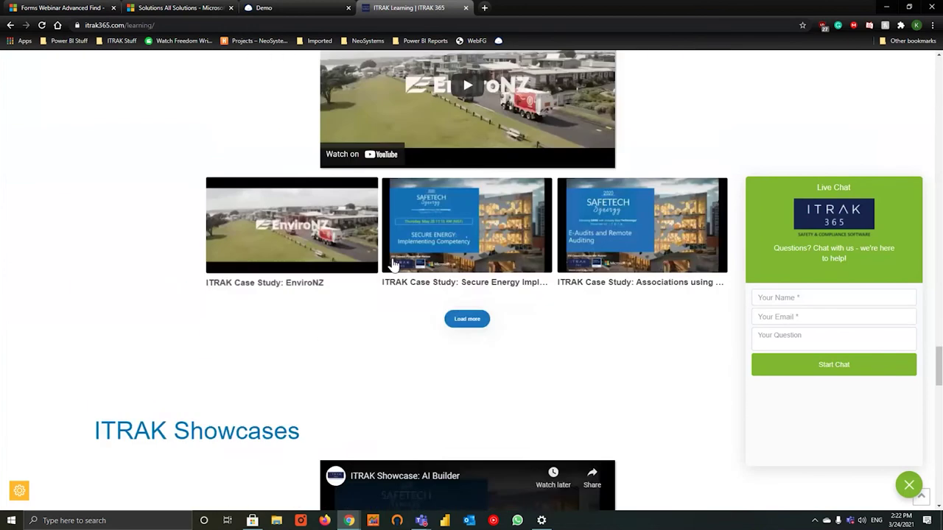
scroll(393, 263, down, 20)
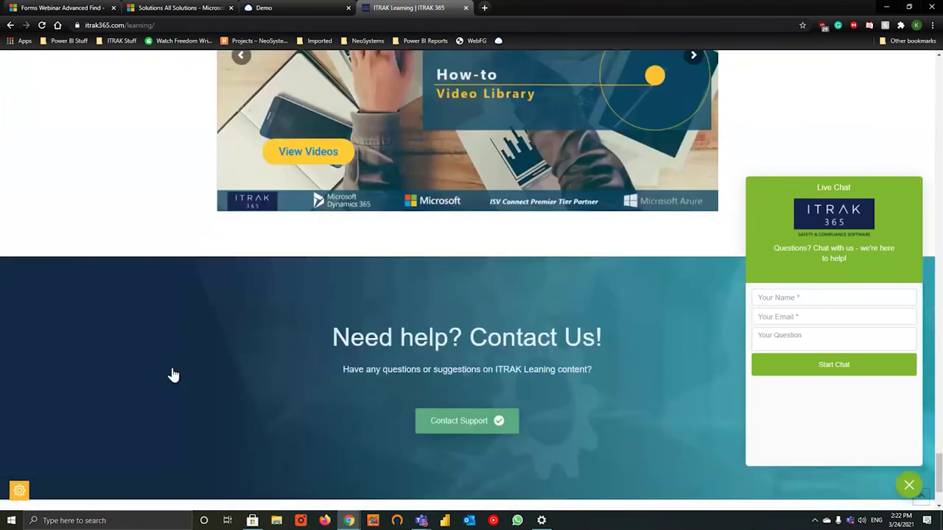
scroll(174, 369, up, 20)
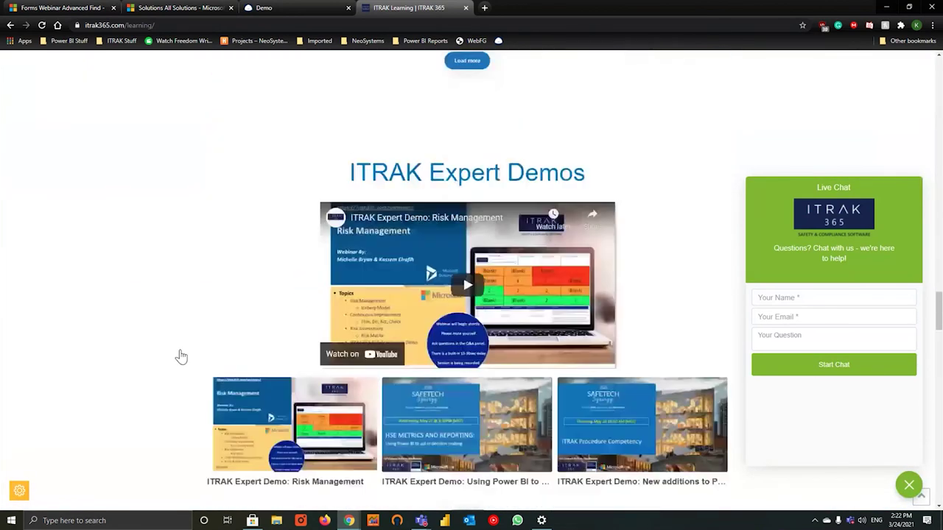
scroll(181, 357, up, 20)
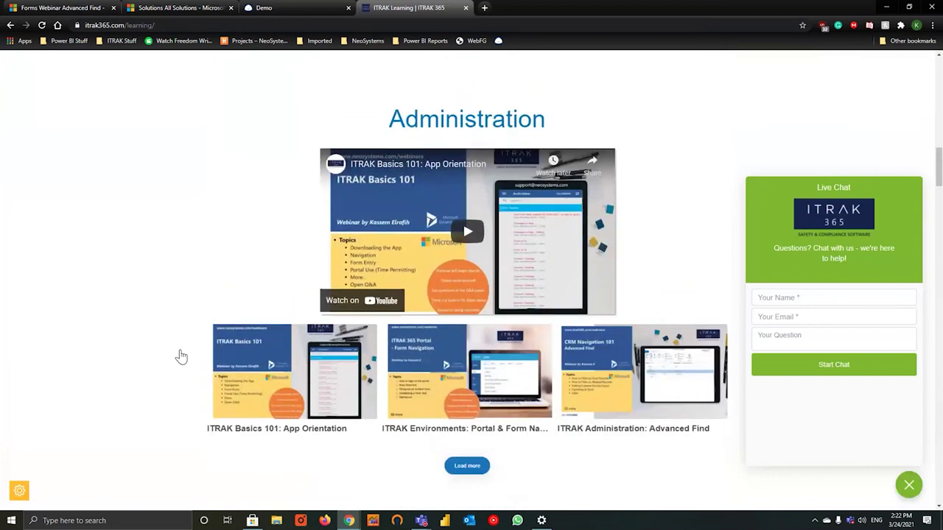
scroll(181, 357, up, 1)
scroll(475, 183, down, 2)
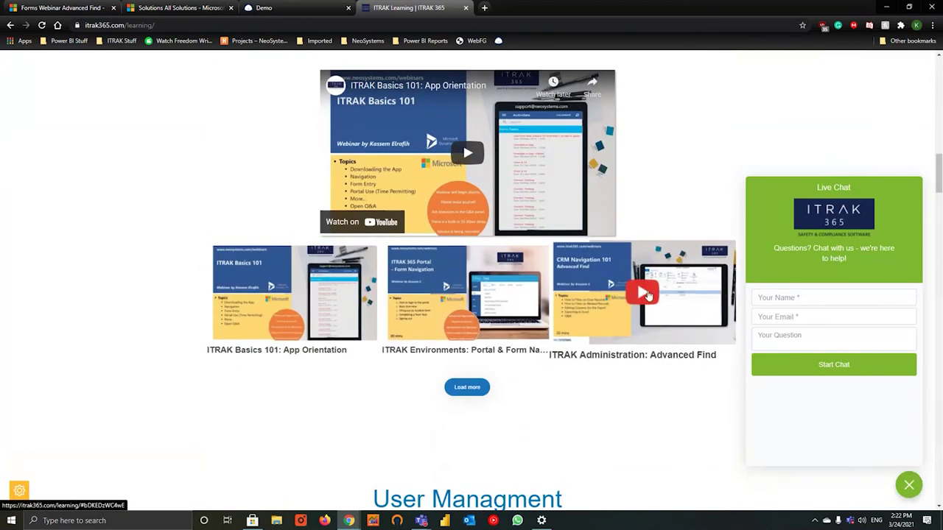
- Load the "ITRAK Administration: Advanced Find" video in the Administration section, pause it, and dismiss its suggested videos
click(638, 314)
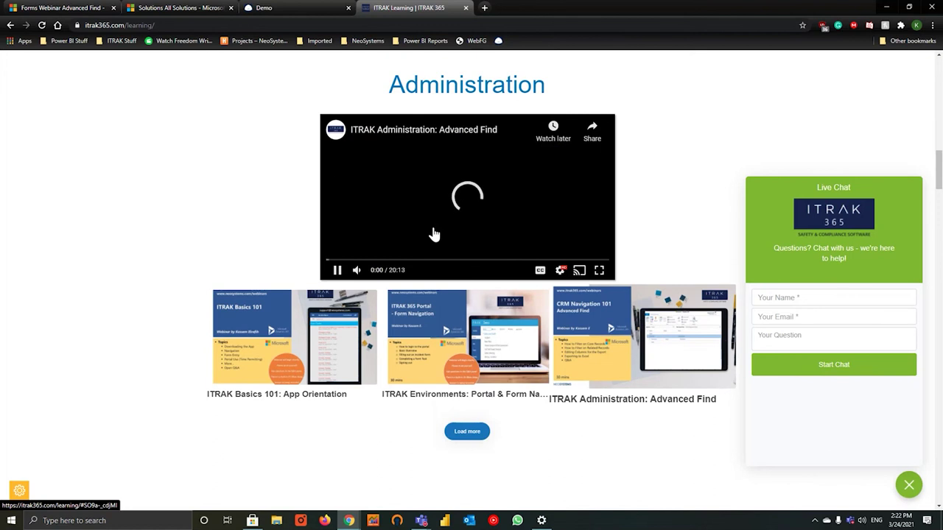
click(442, 228)
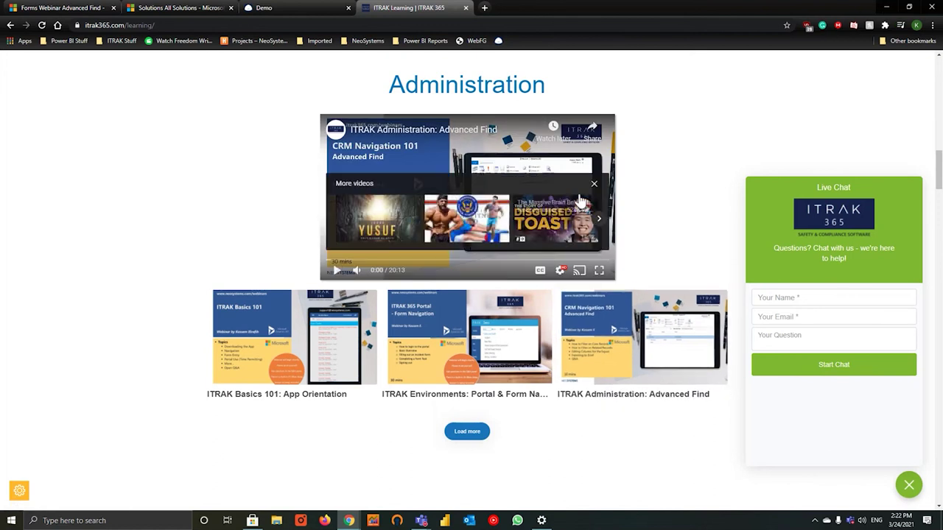
click(593, 184)
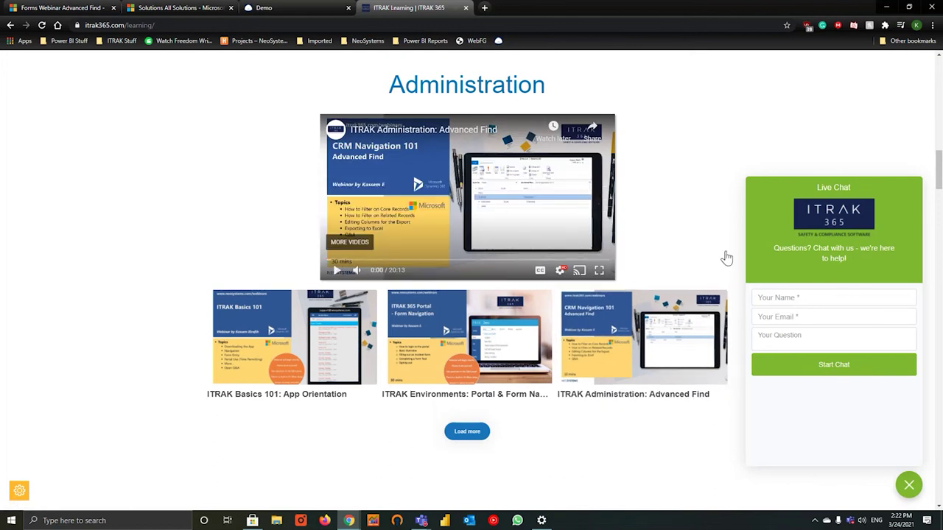
scroll(152, 378, up, 1)
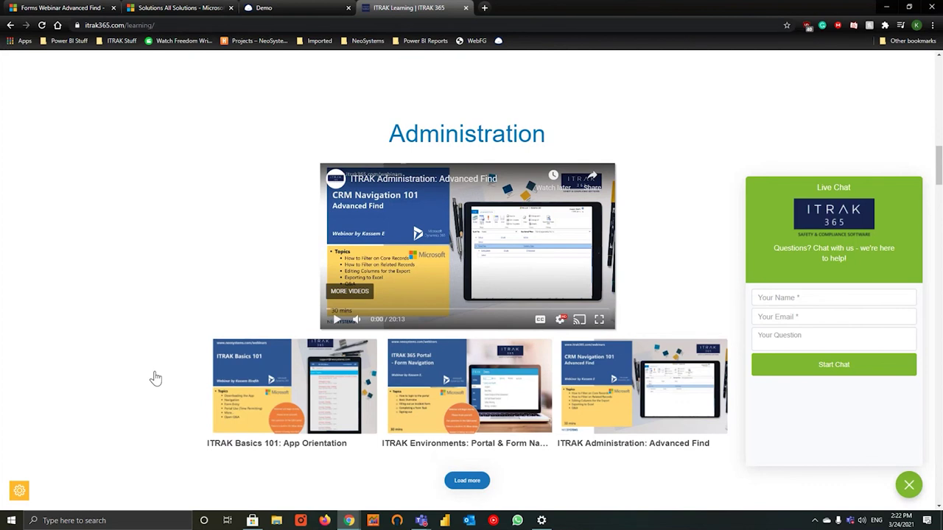
scroll(195, 361, up, 10)
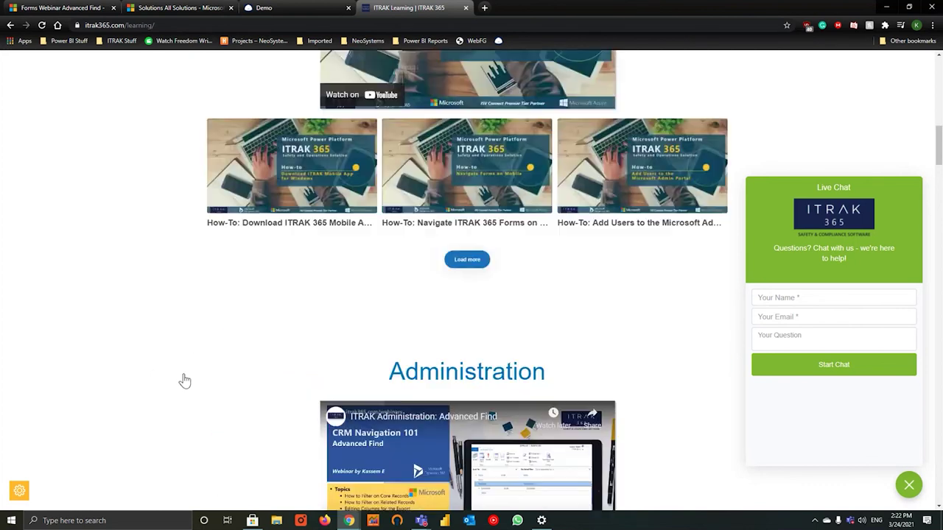
scroll(63, 395, down, 10)
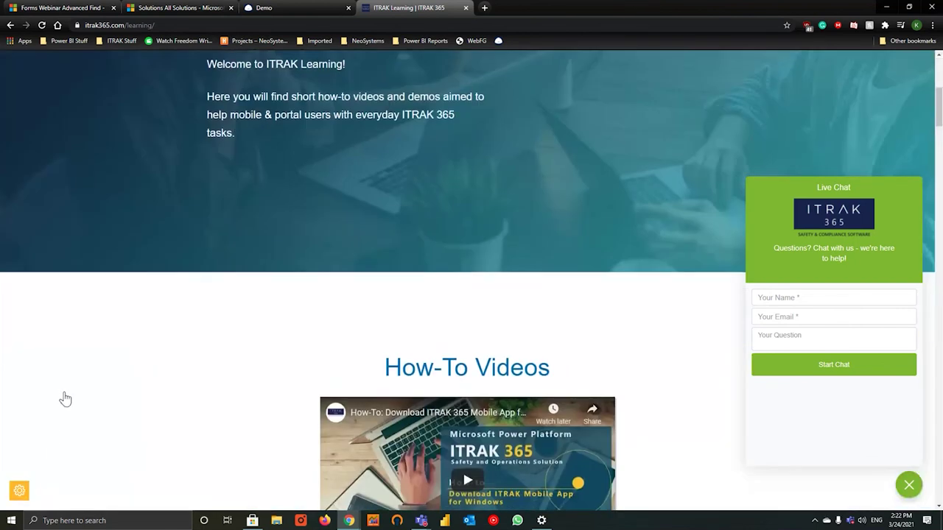